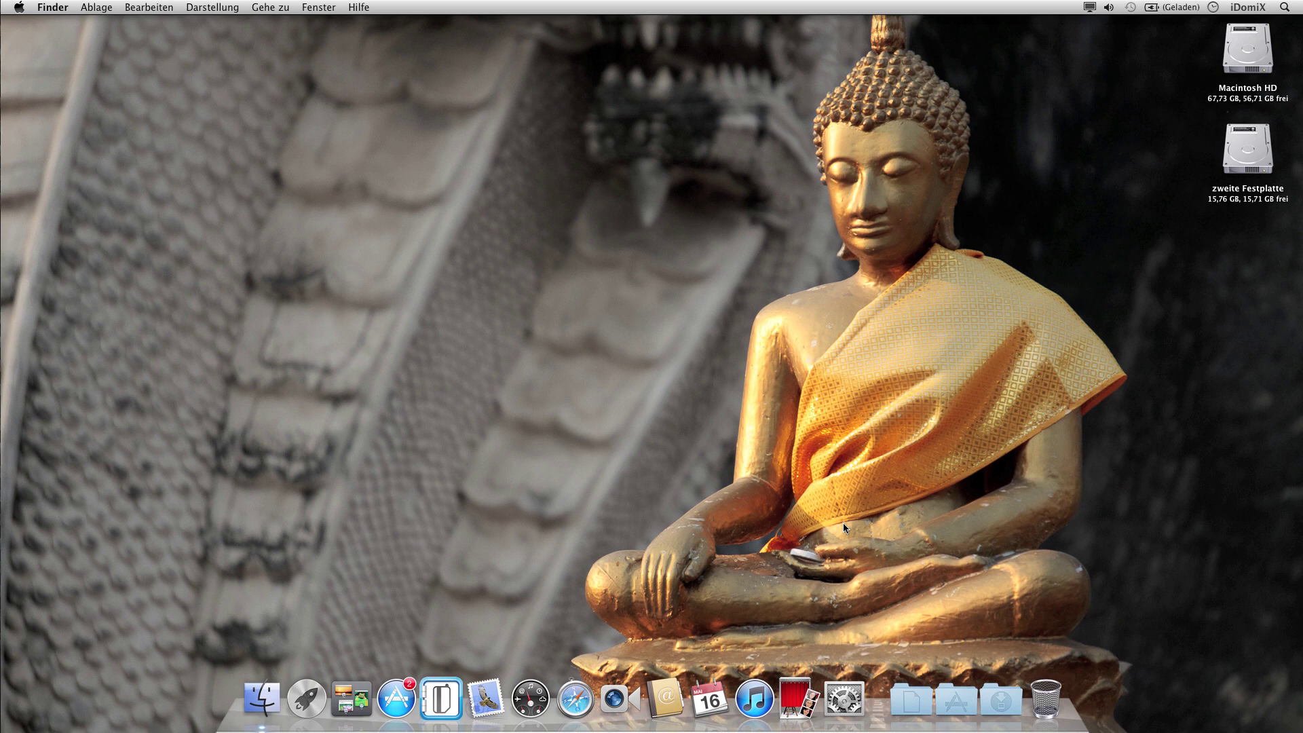
- Create a new Dienst document in Automator and set it to receive selected Bilddateien
key("super+space")
type("auto")
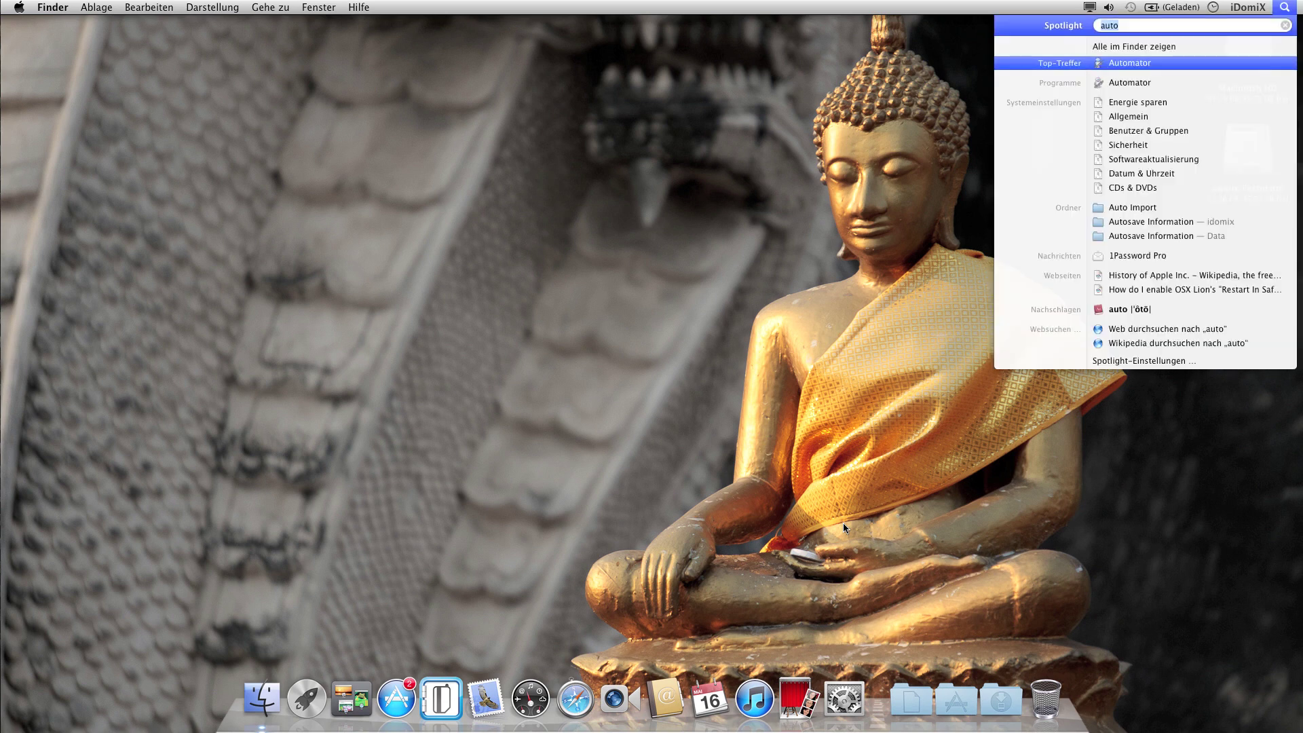
key("Return")
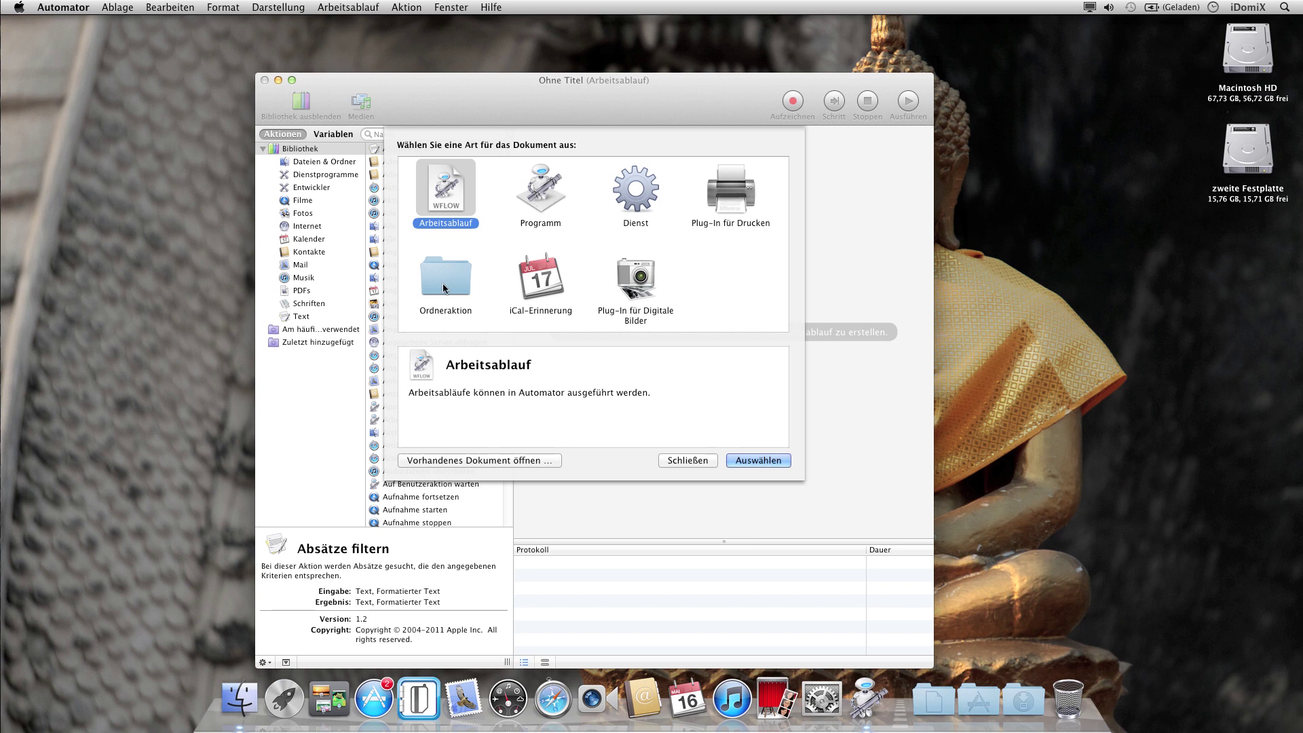
left_click(639, 186)
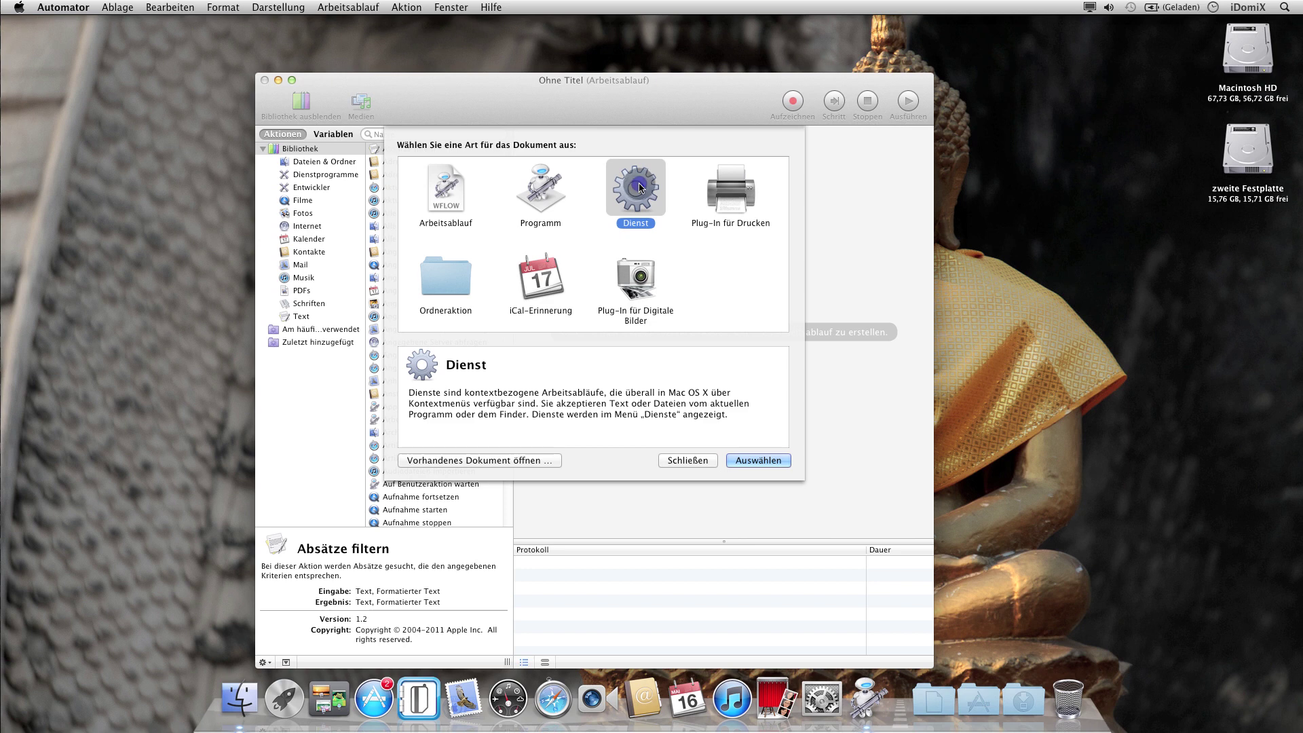
left_click(758, 461)
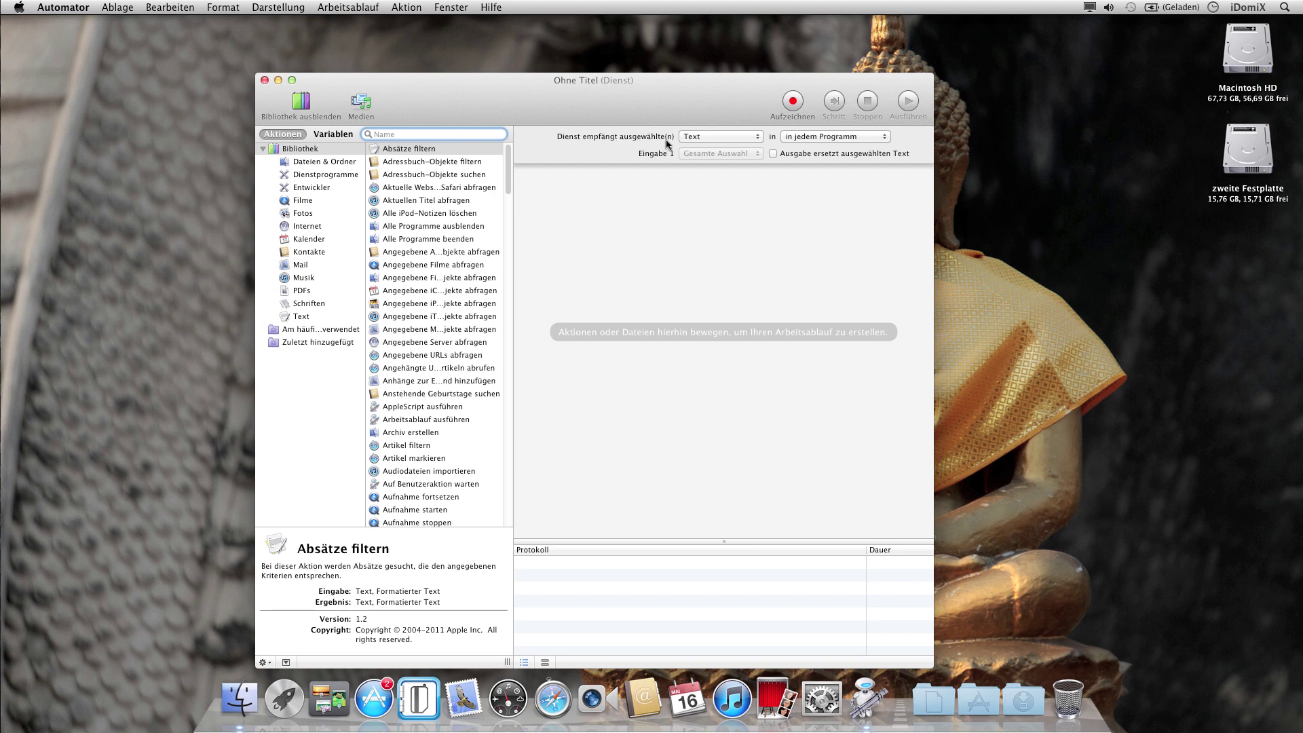
left_click(725, 137)
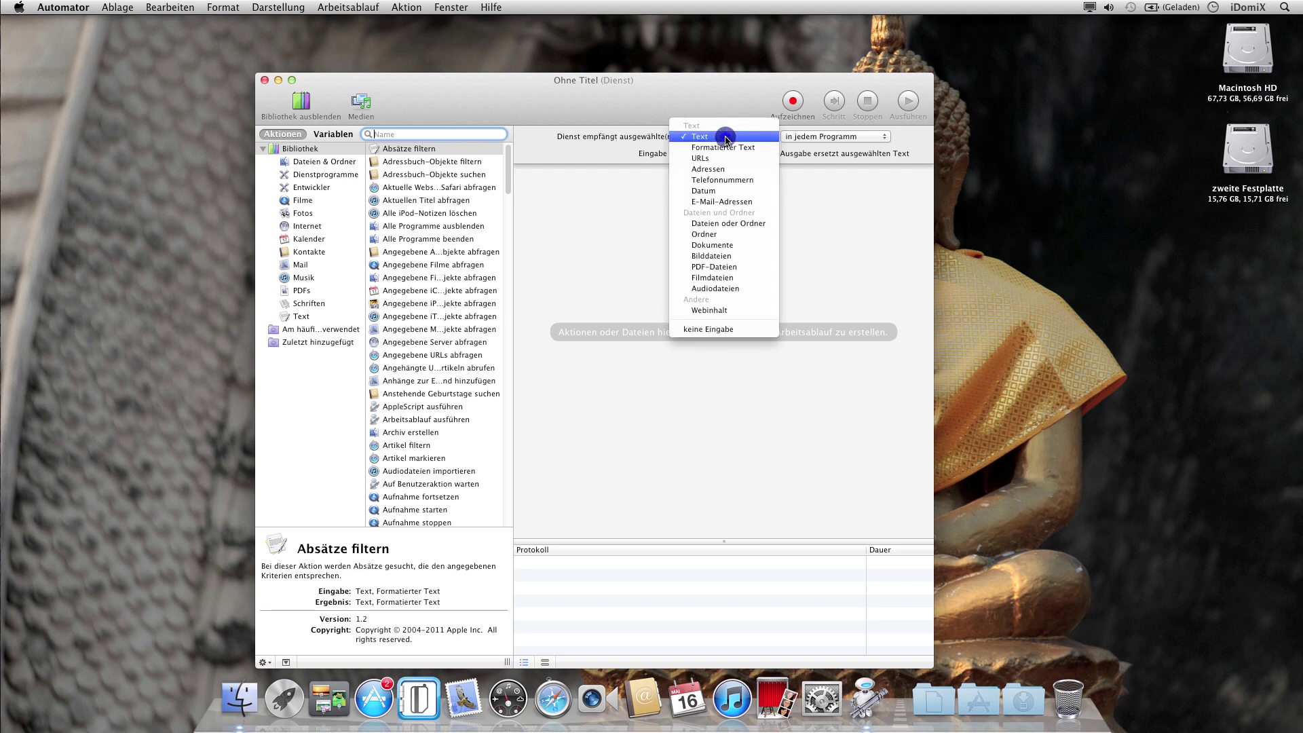
left_click(721, 257)
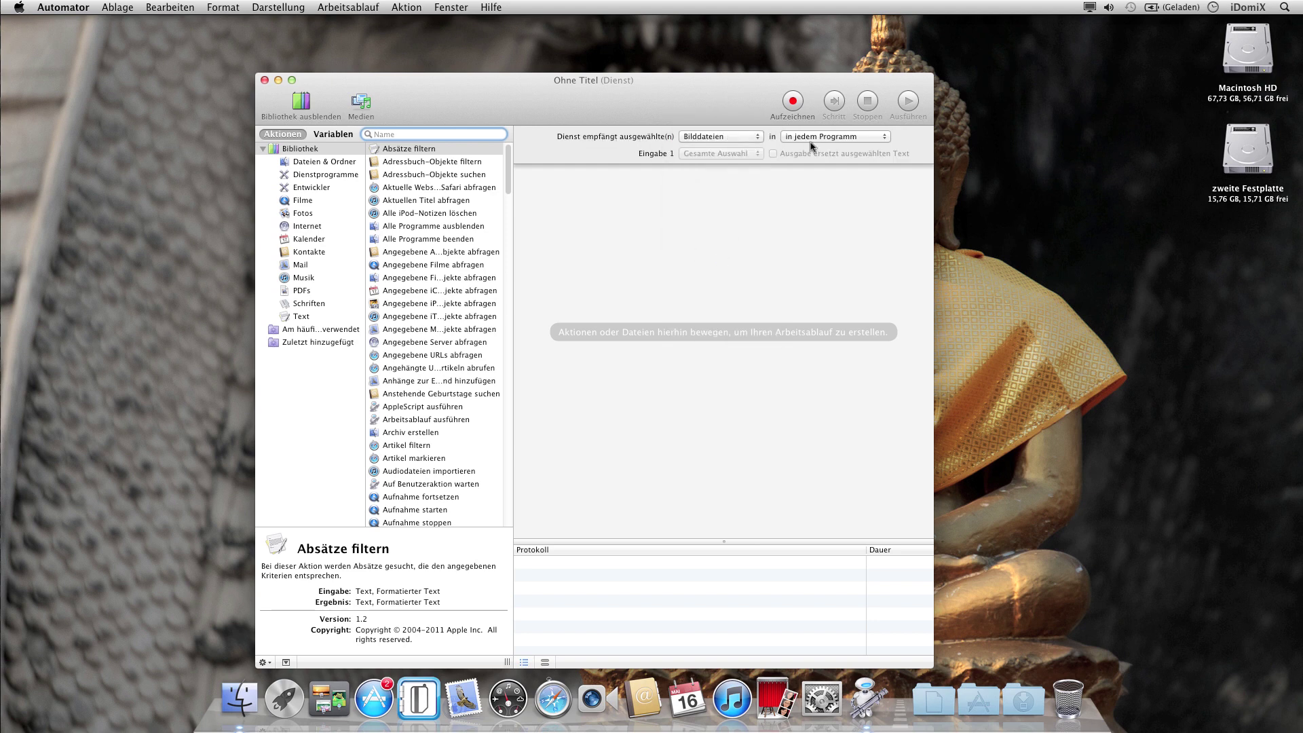
- Add the Finder-Objekte kopieren action from Dateien & Ordner to the workflow and have it shown when the workflow runs
left_click(311, 163)
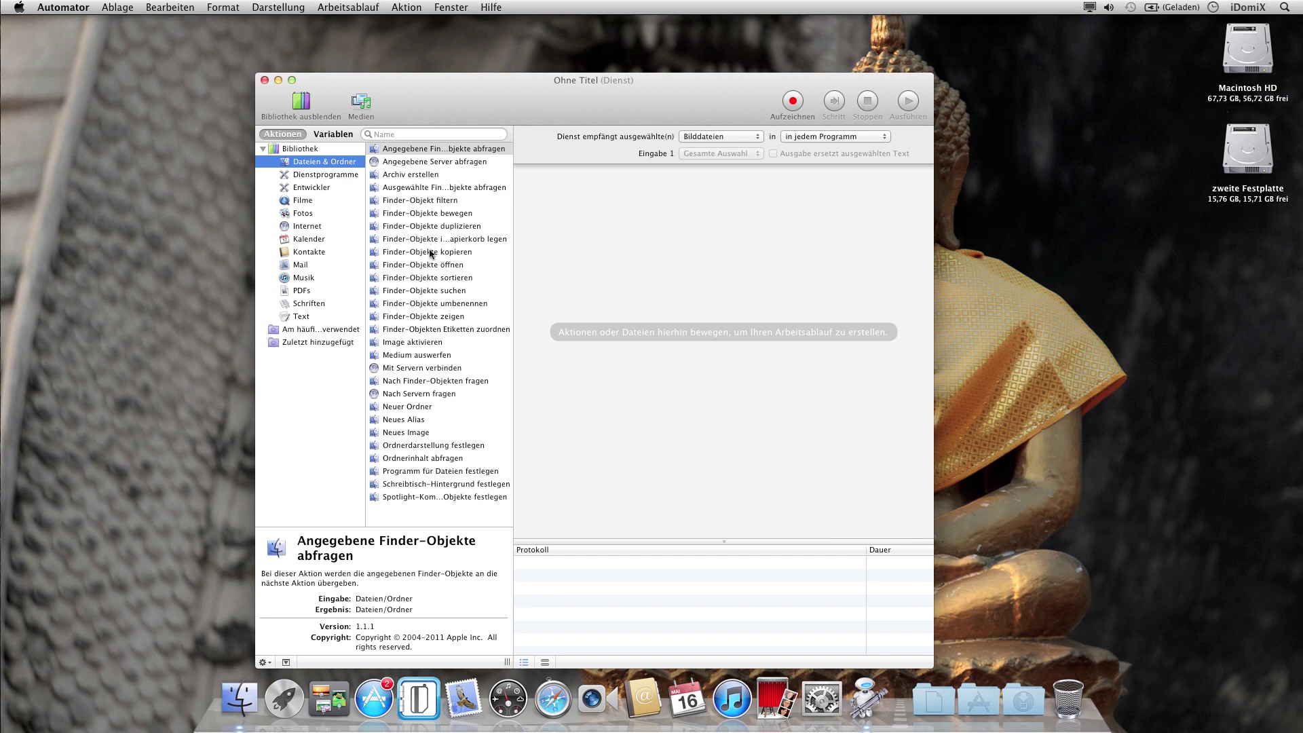
left_click_drag(425, 253, 624, 261)
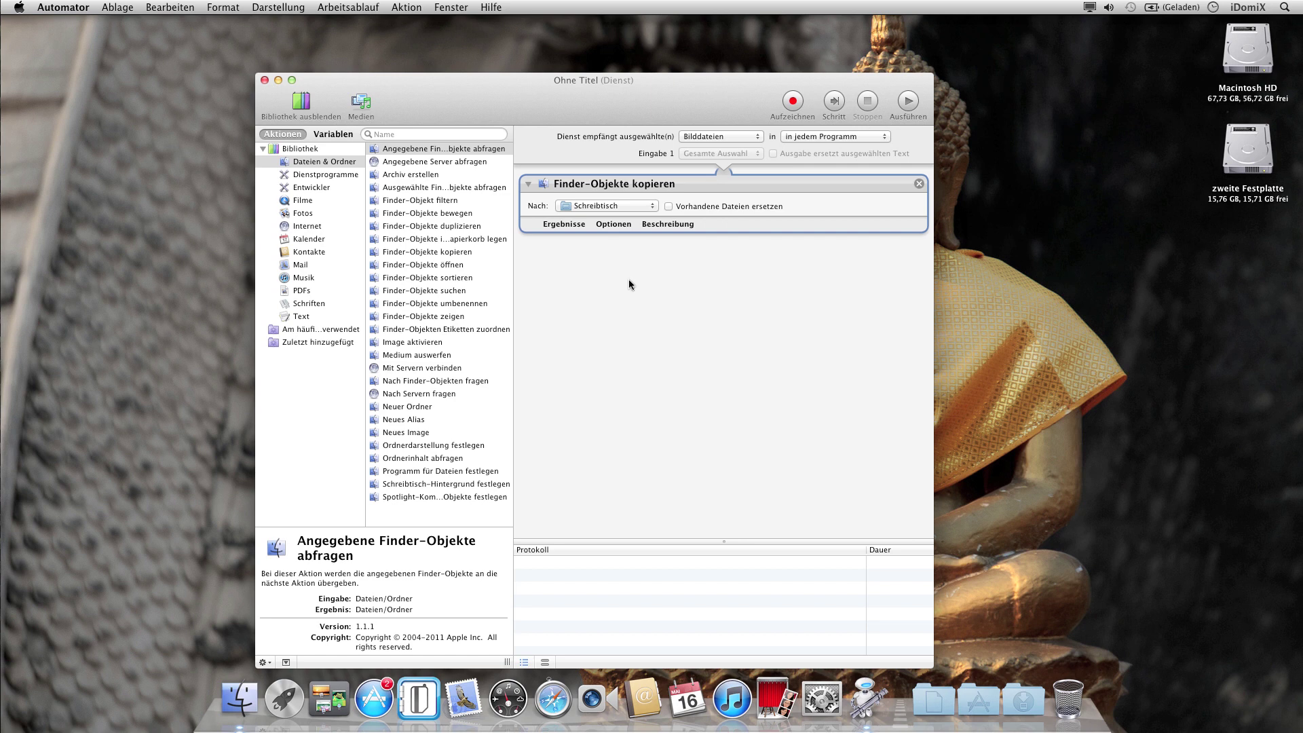
left_click(615, 225)
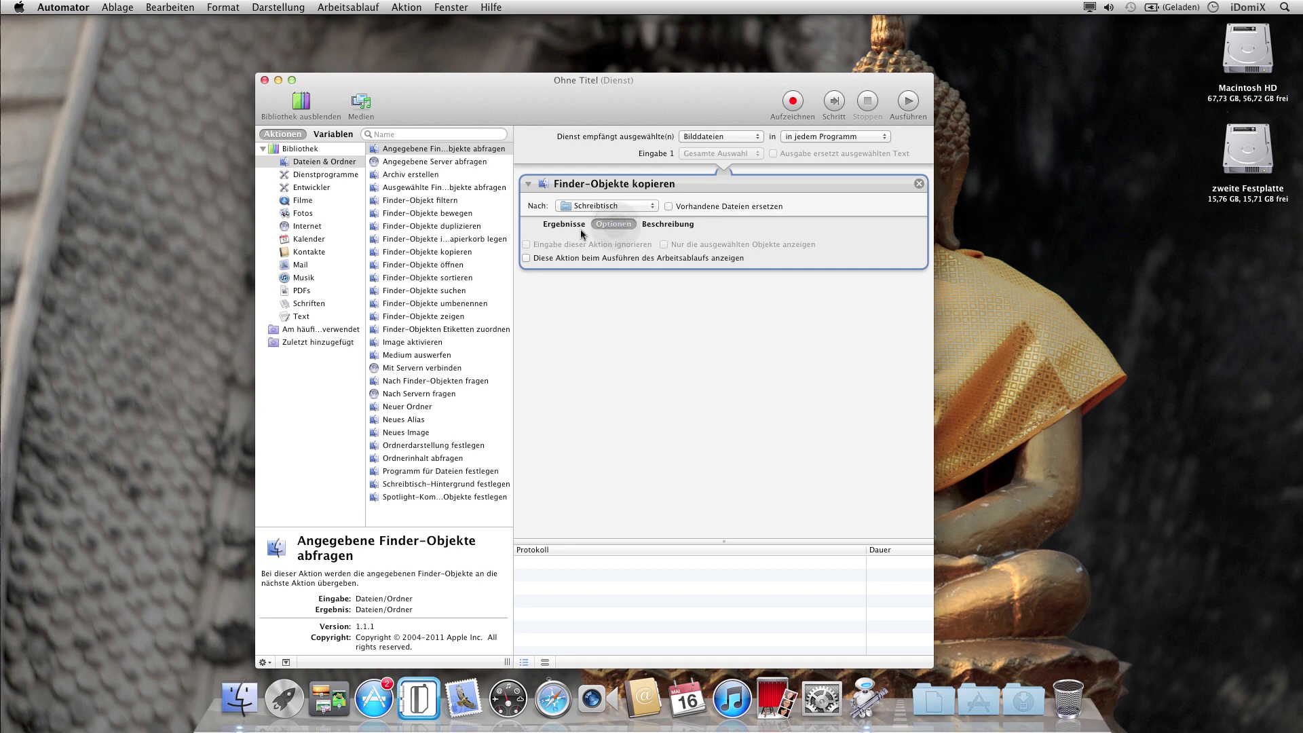
left_click(617, 259)
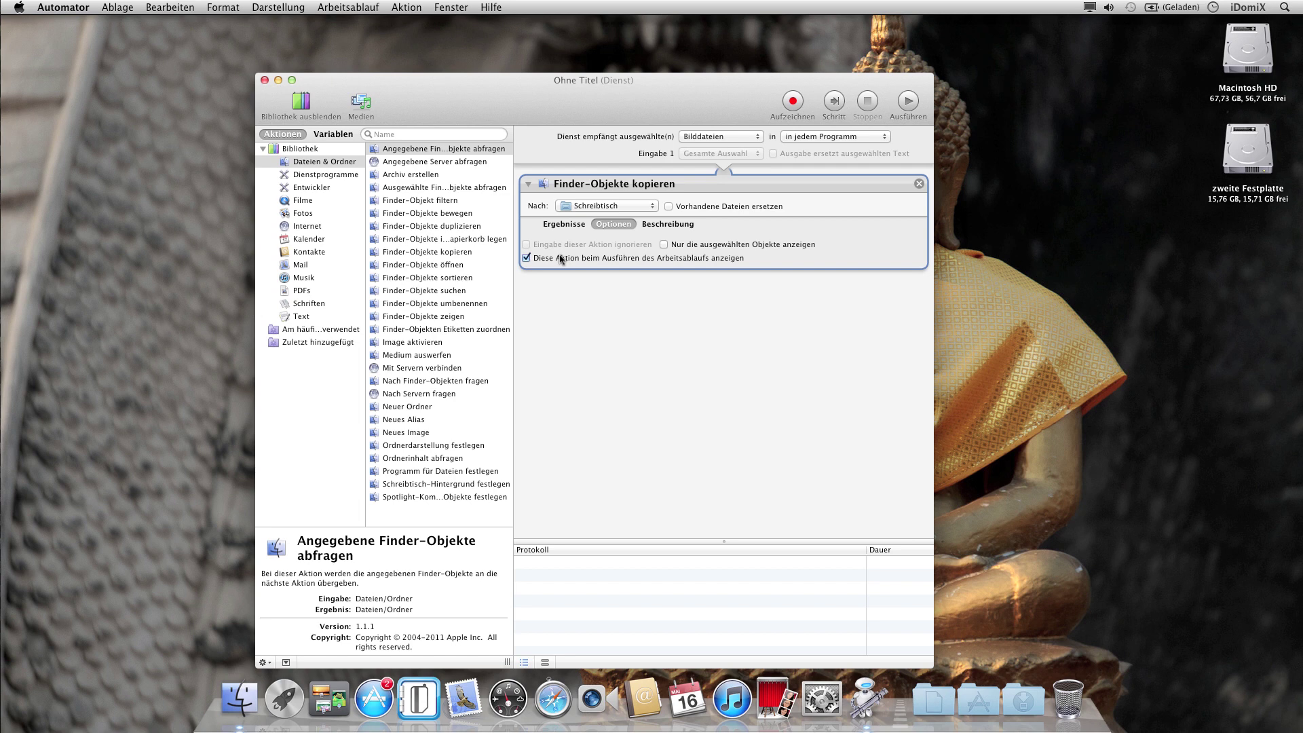
- Add the Bilder skalieren action from Fotos below the copy action and have it shown when the workflow runs
left_click(303, 216)
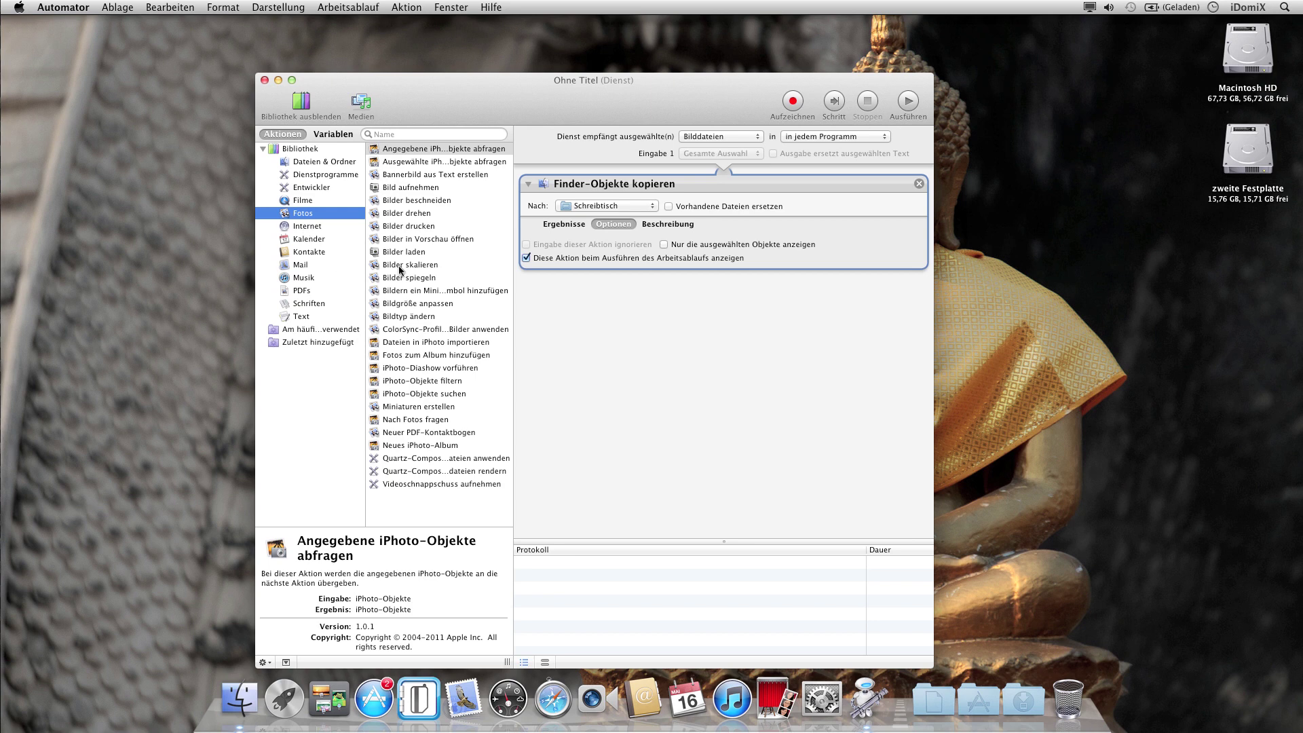
left_click_drag(401, 270, 606, 333)
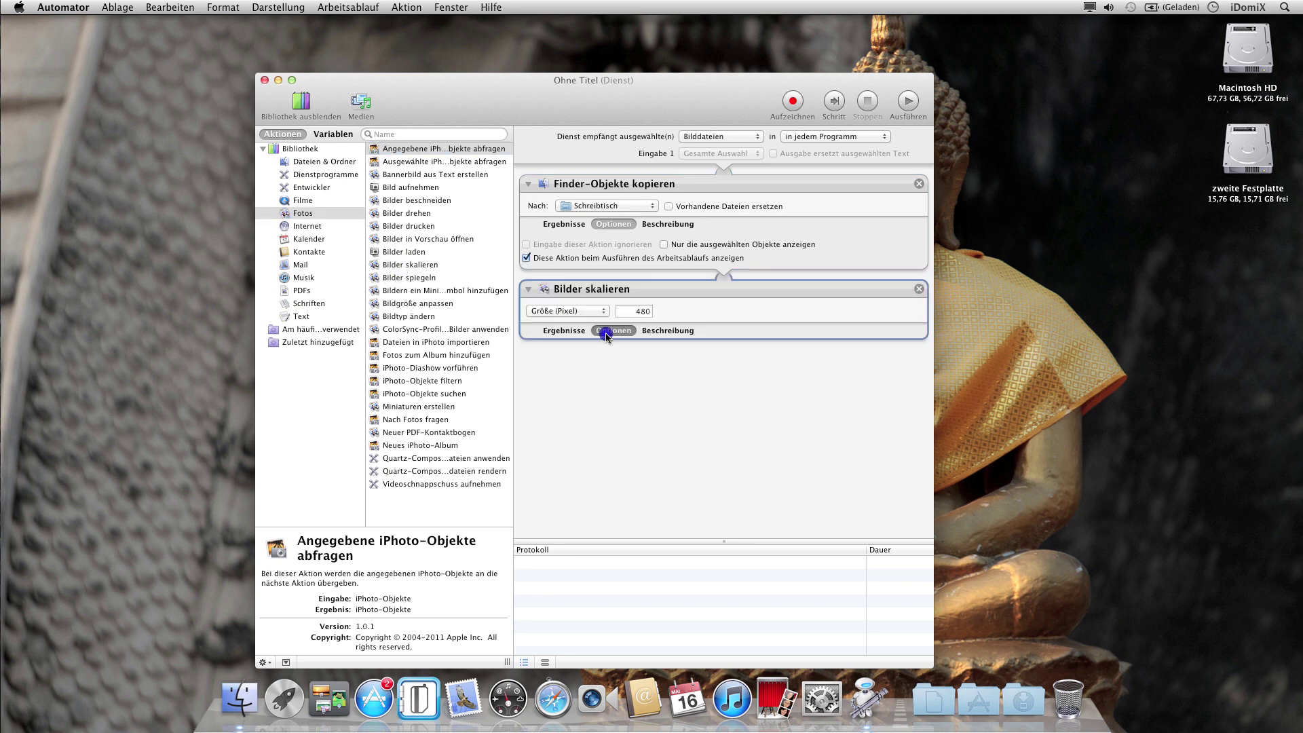
left_click(605, 332)
left_click(537, 366)
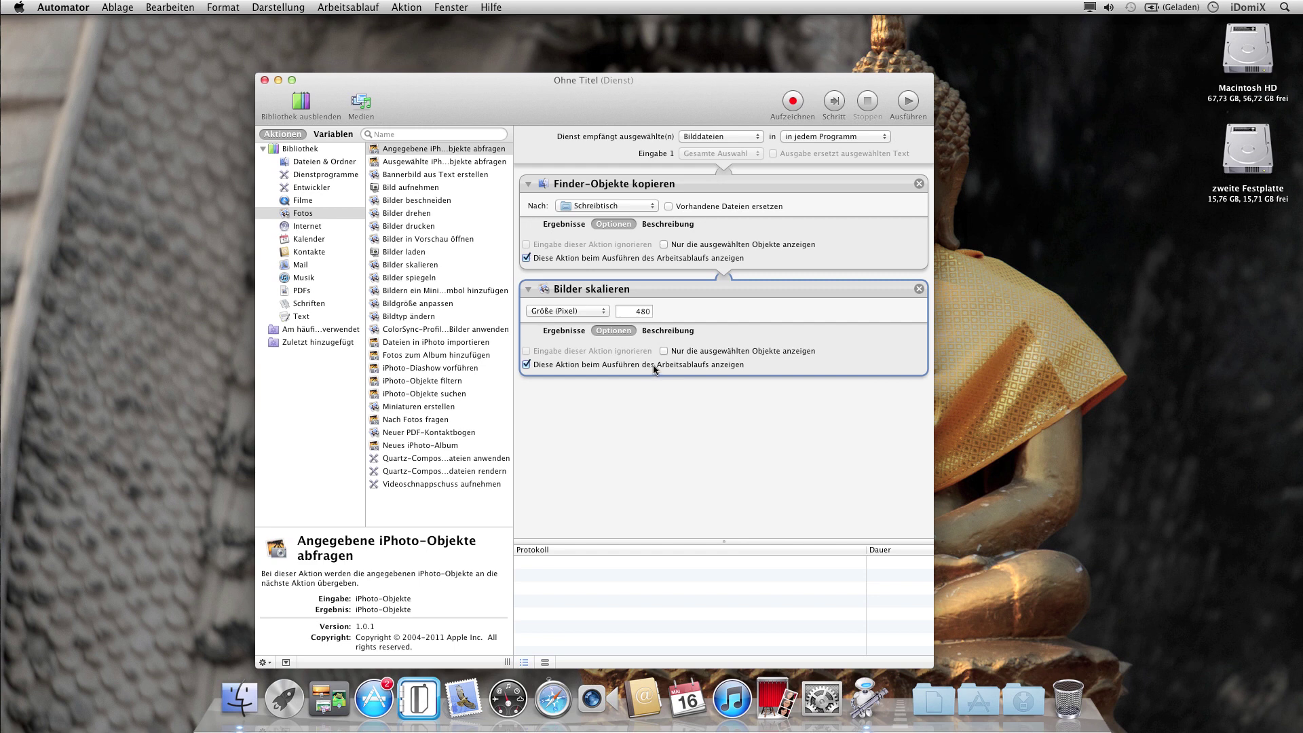
- Save the service under the name Skalieren
key("super+s")
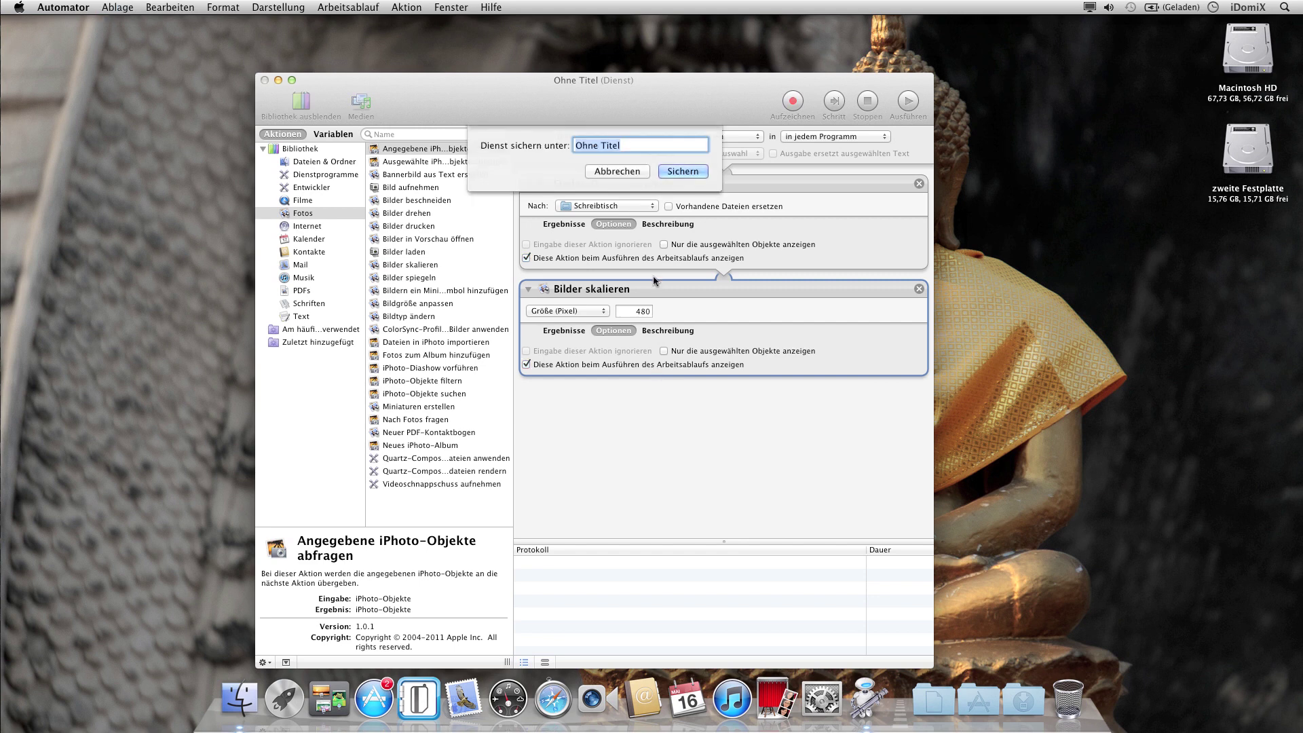
type("Skalieren")
left_click(685, 174)
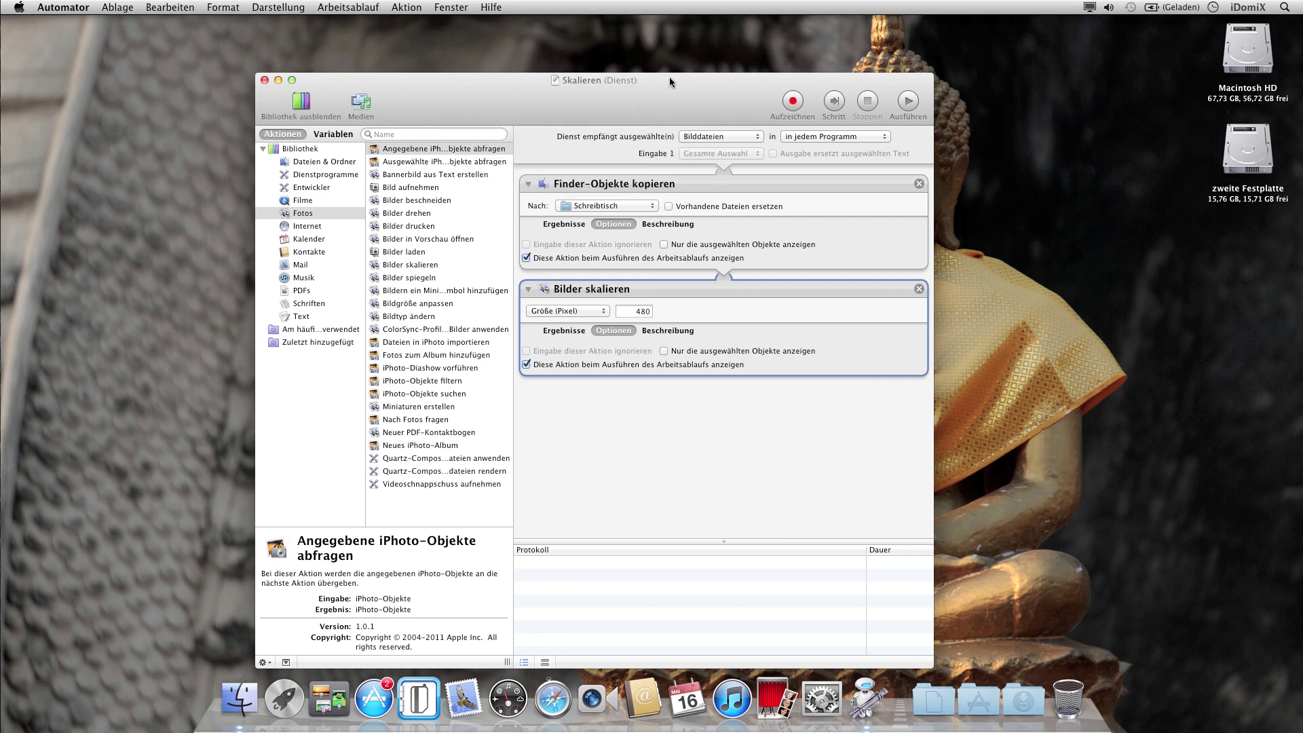
left_click_drag(669, 80, 641, 48)
- Switch to Finder and open the Bilder folder inside the home folder
key("super+shift+h")
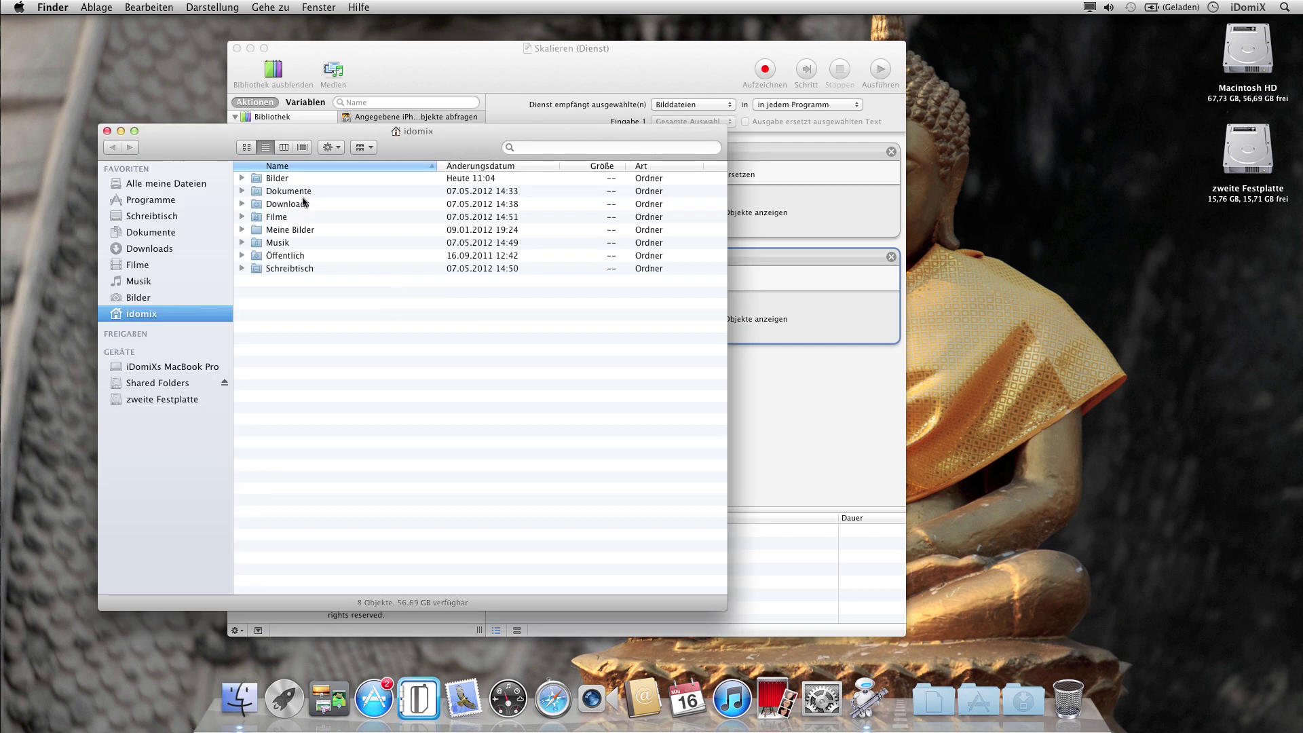
left_click(277, 178)
double_click(278, 178)
- View the file information of DSC00694.jpg, including its image size, and close it again
left_click(297, 179)
key("super+i")
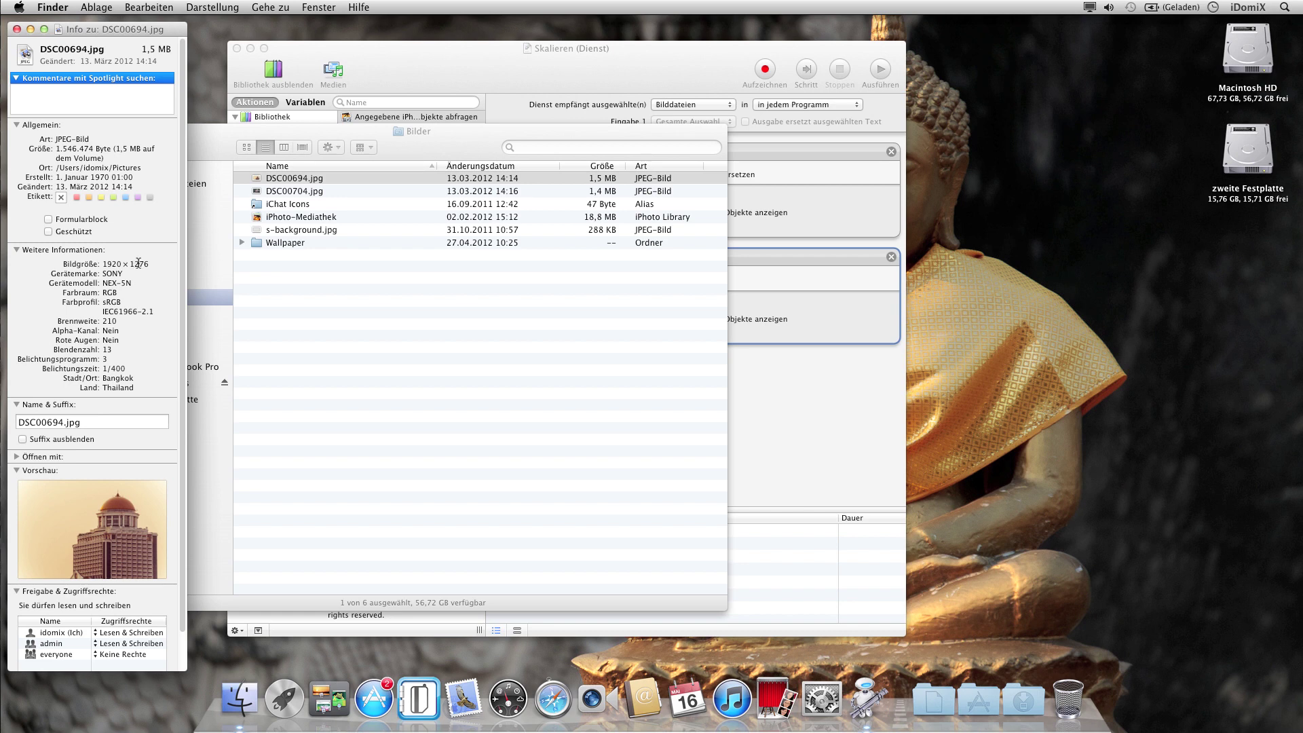
key("super+w")
- Run the Skalieren service on DSC00694.jpg, copying it to the Schreibtisch and scaling the copy to 800 pixels
right_click(293, 179)
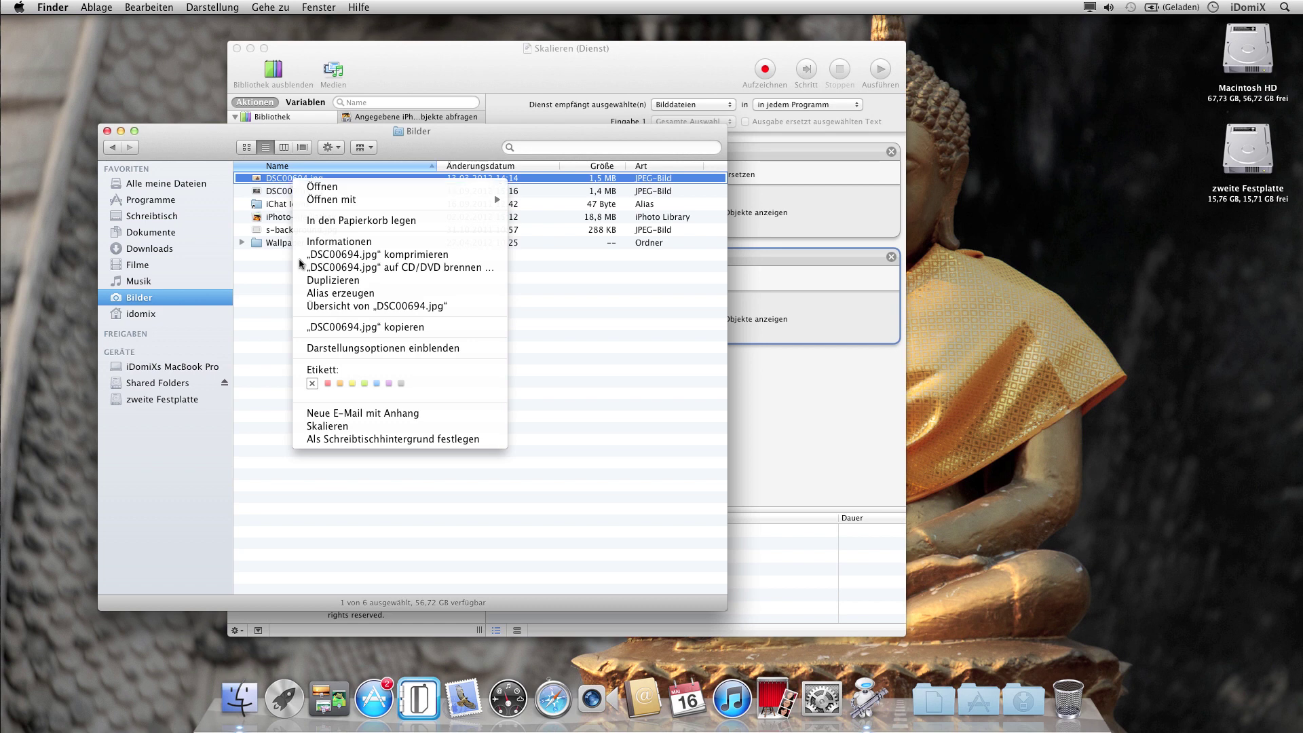
left_click(317, 428)
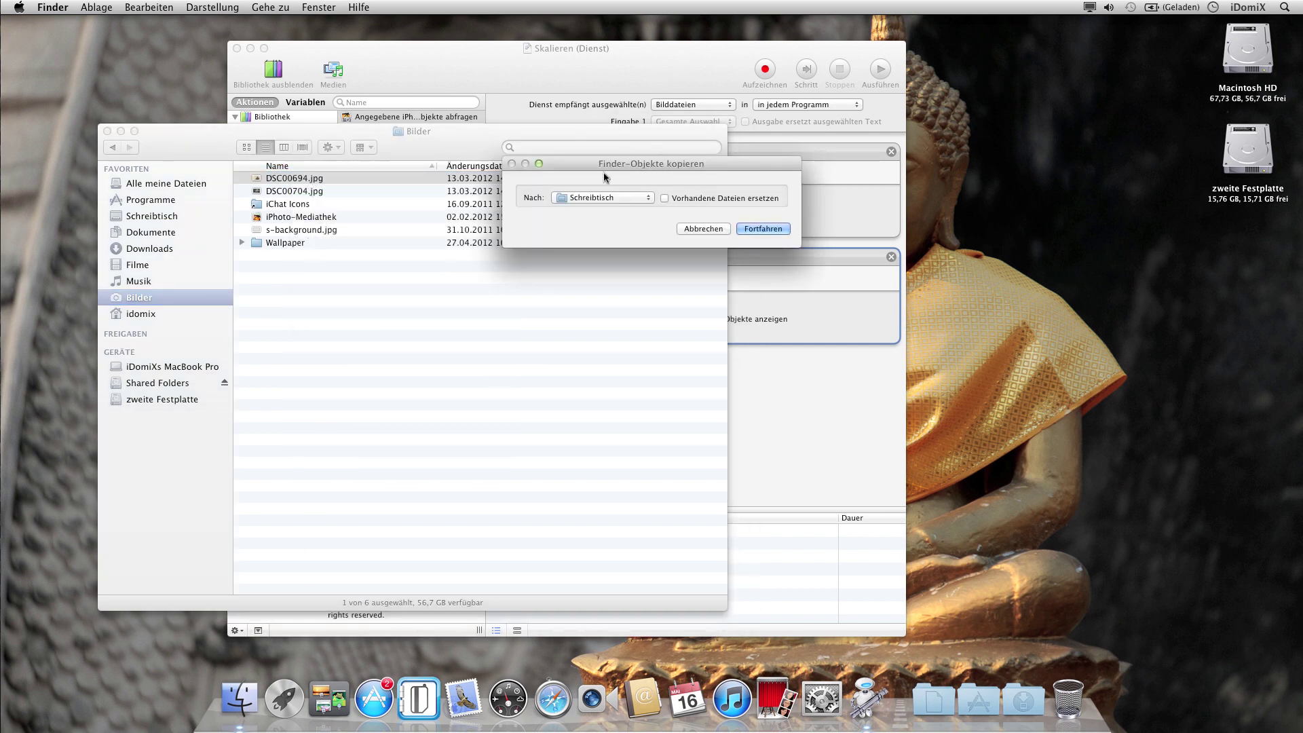
left_click(631, 199)
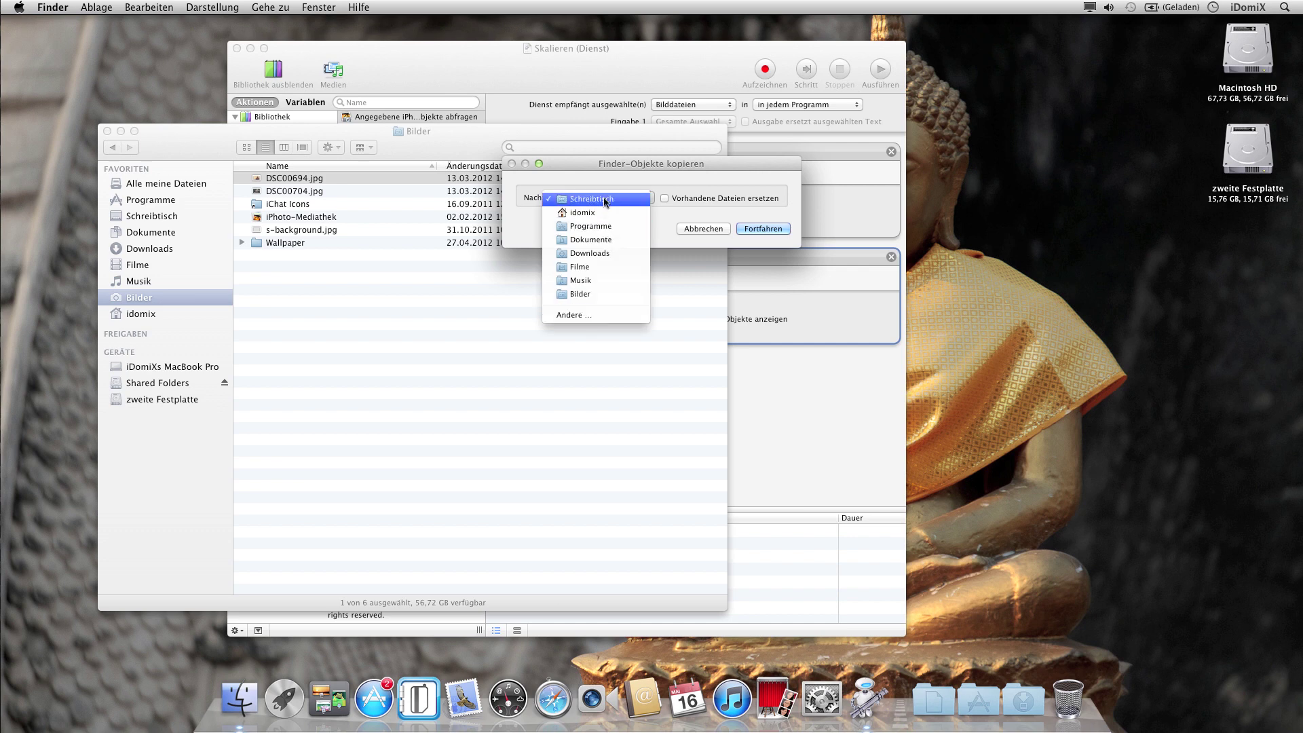
left_click(657, 168)
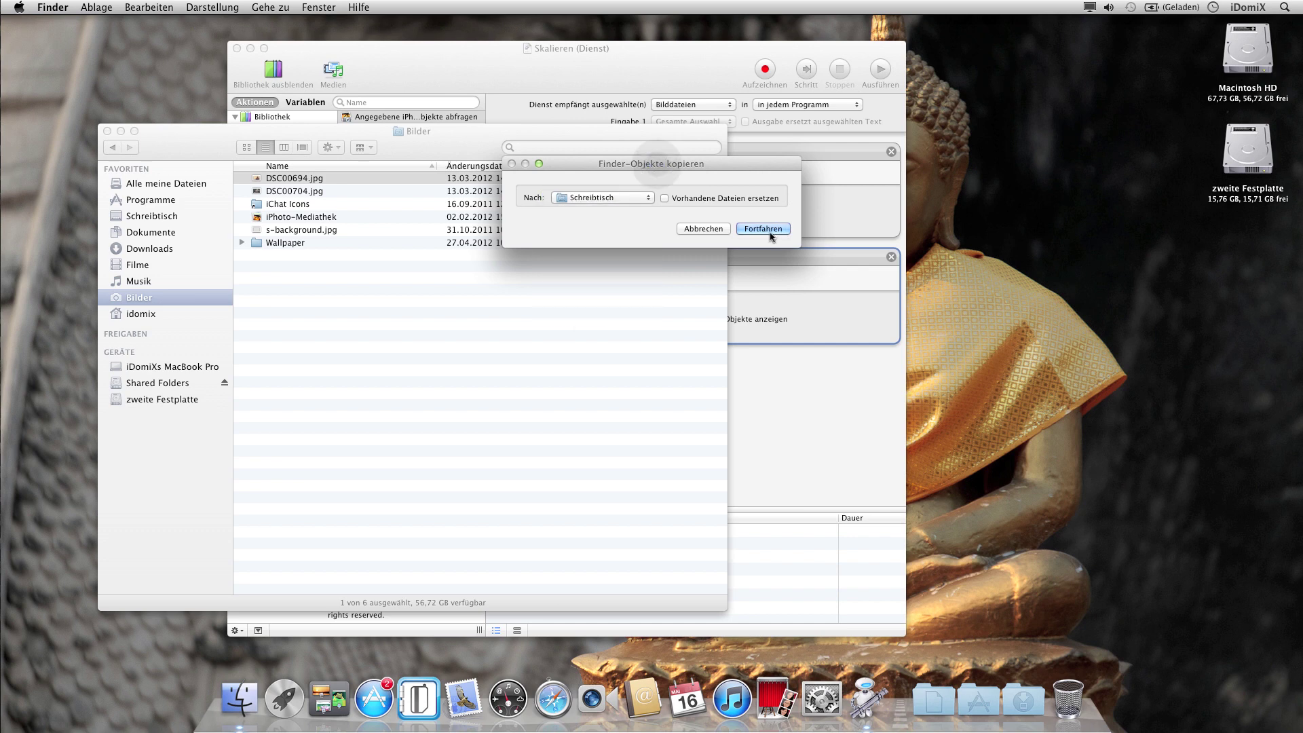
left_click(766, 229)
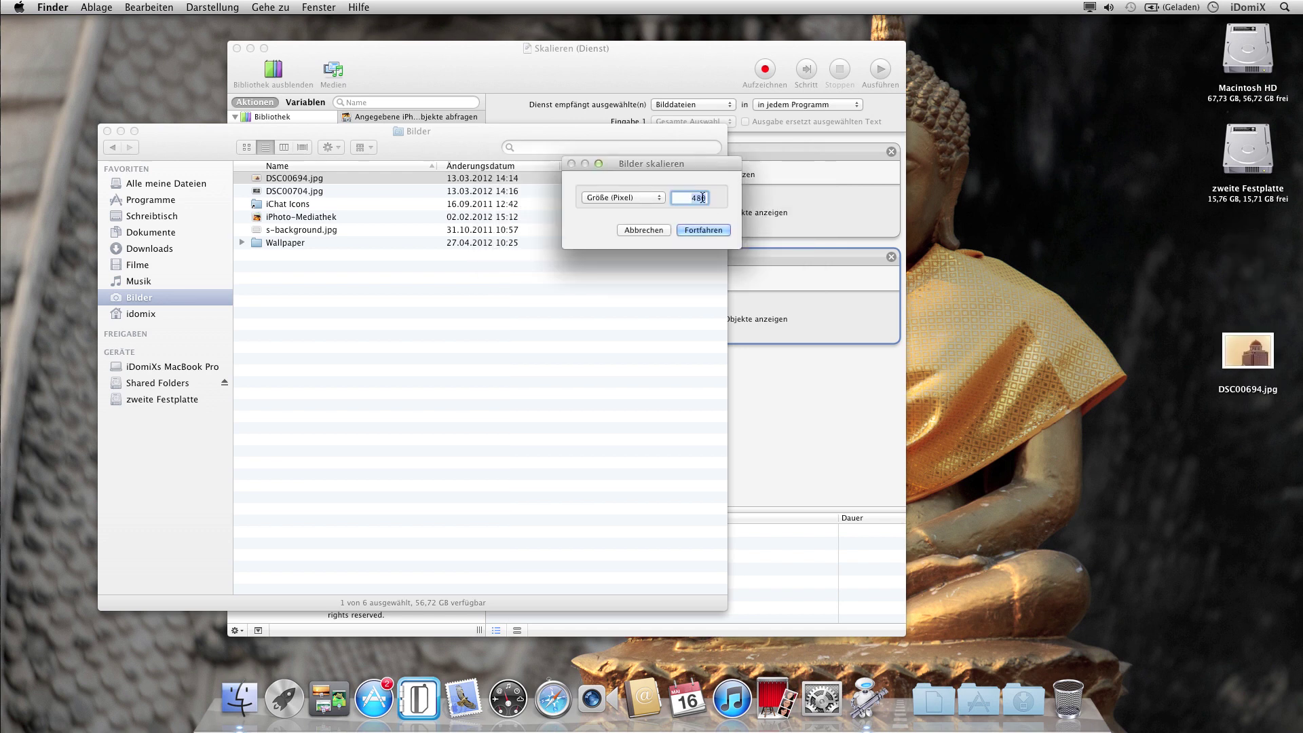
type("800")
left_click(694, 231)
- Check the file information of the scaled DSC00694.jpg on the desktop and move that copy to the trash
left_click(1265, 385)
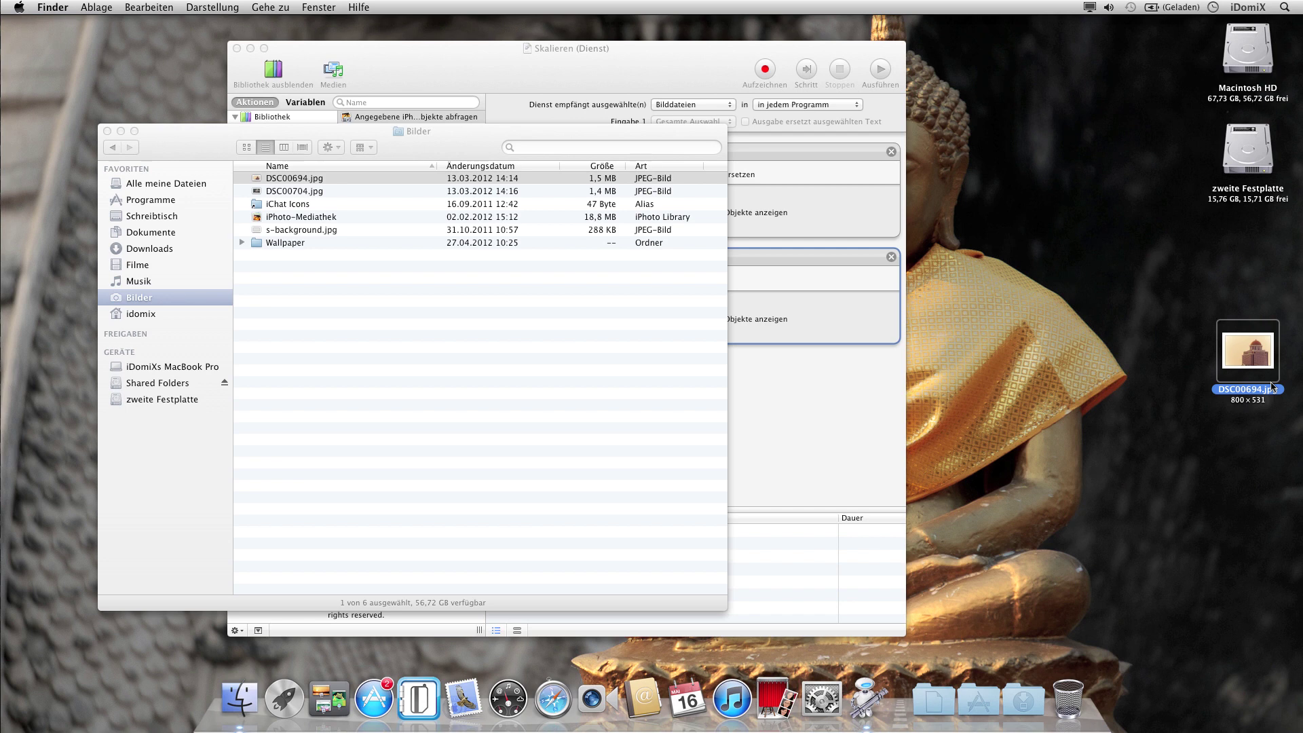
key("super+i")
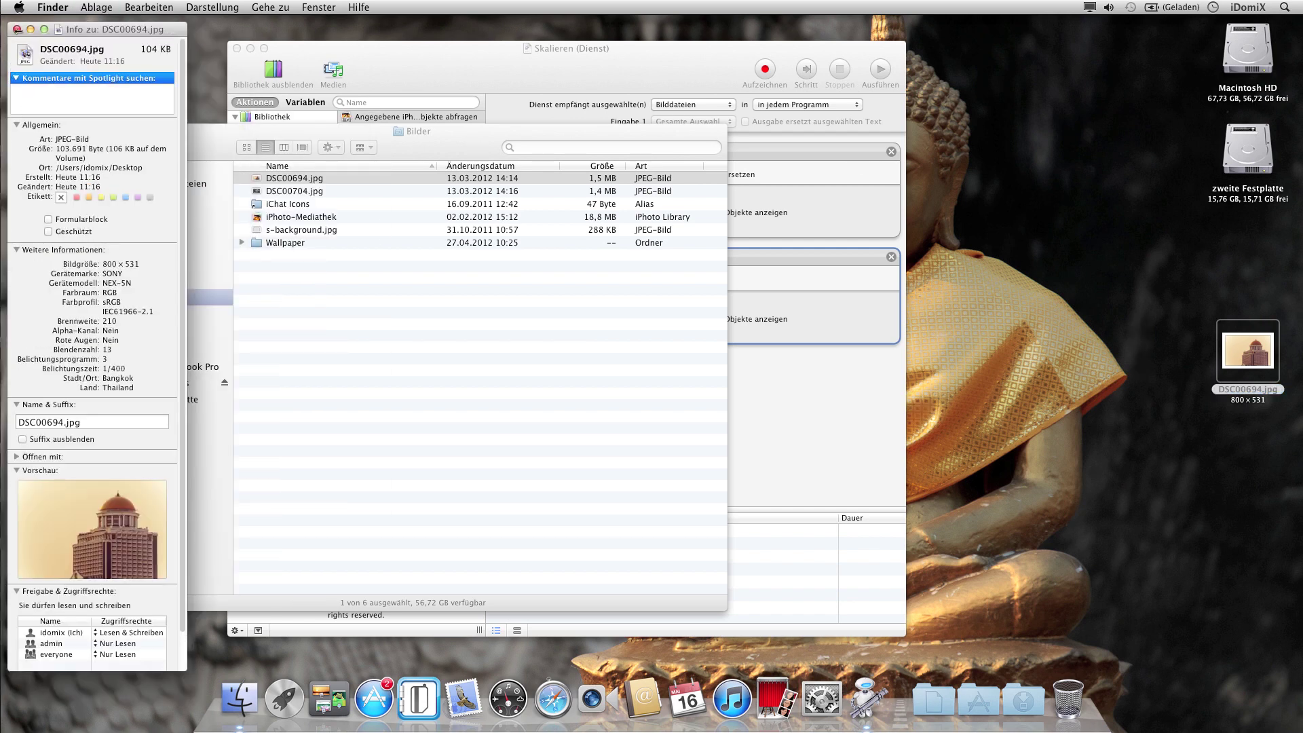
left_click(16, 29)
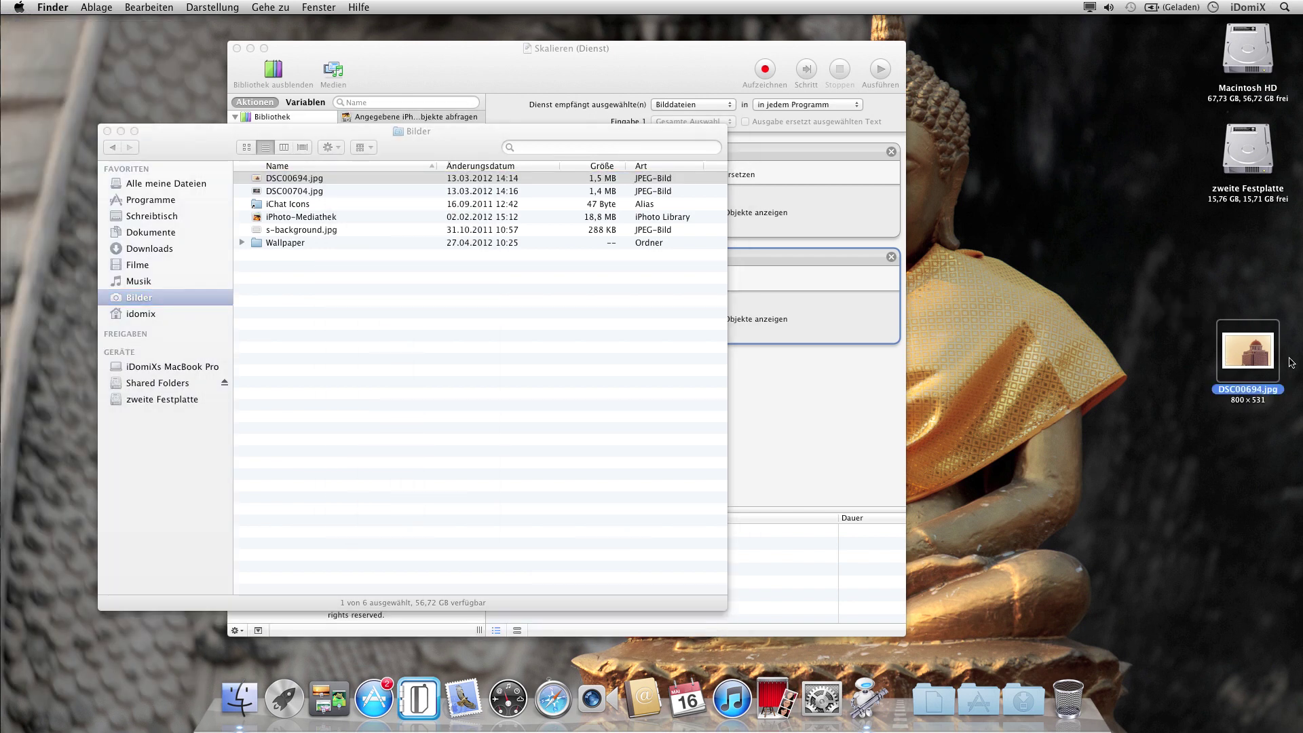
key("super+BackSpace")
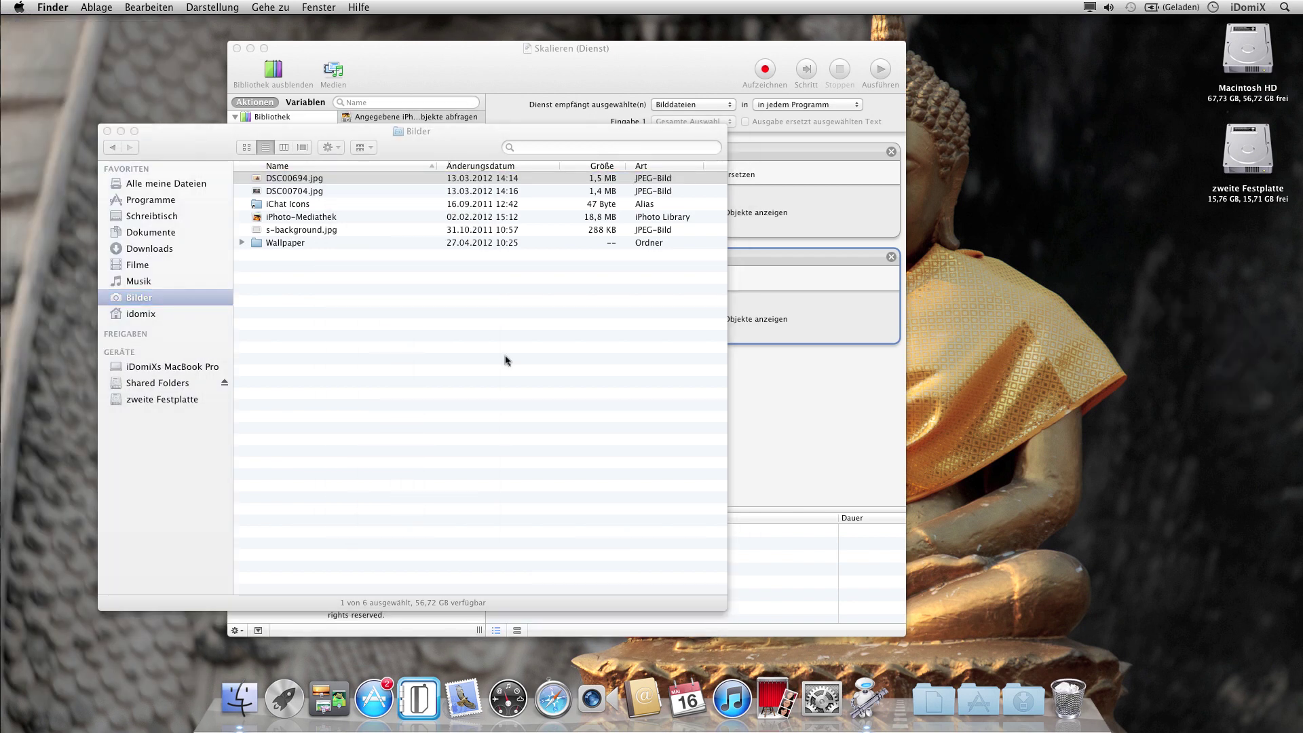
- Run the Skalieren service on DSC00694.jpg and DSC00704.jpg together, copying them to the Schreibtisch and scaling the copies to 1200 pixels
left_click(301, 183)
left_click(324, 191, "shift")
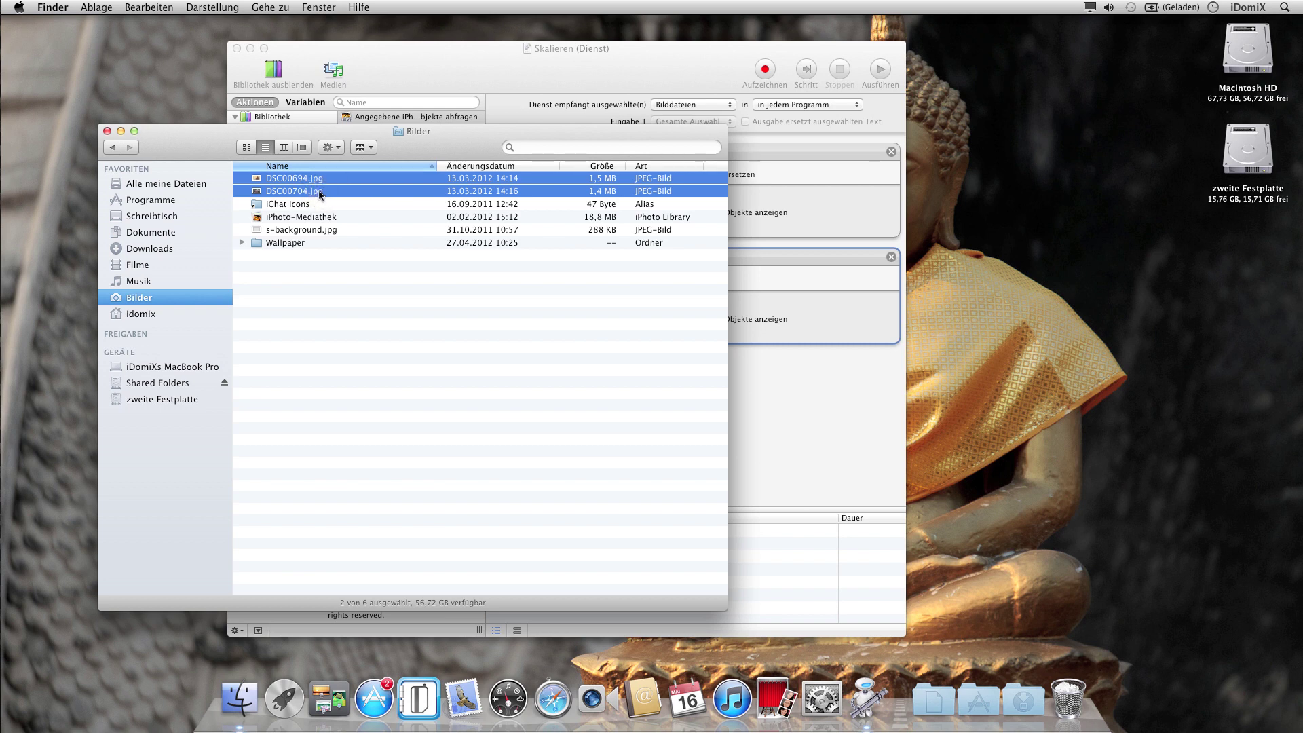
right_click(323, 191)
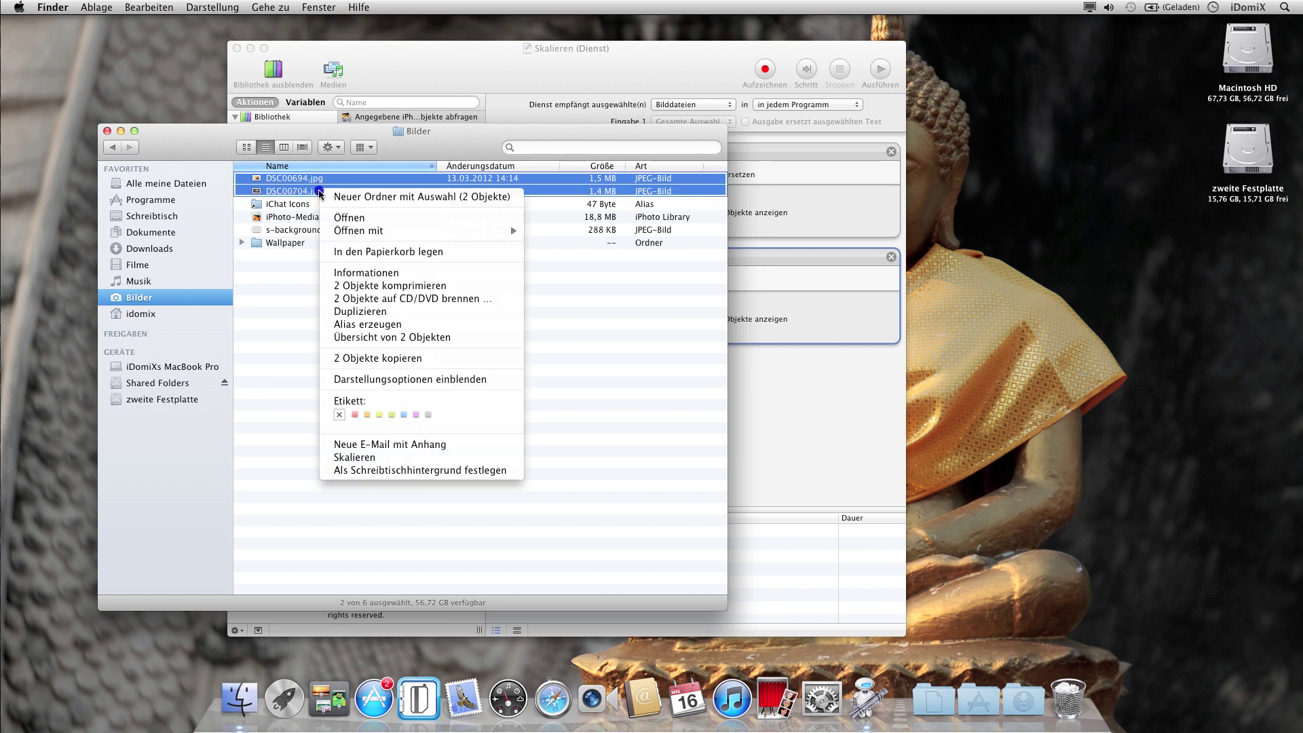
left_click(345, 458)
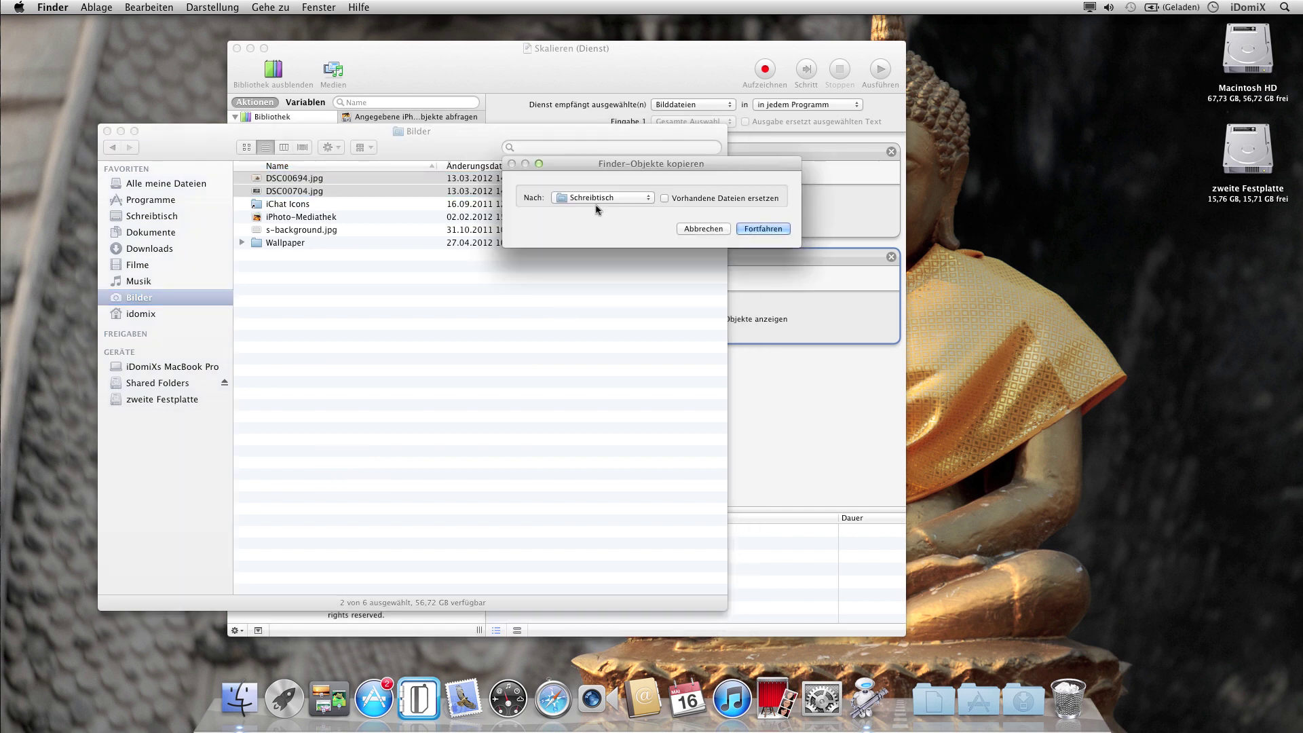
left_click(765, 228)
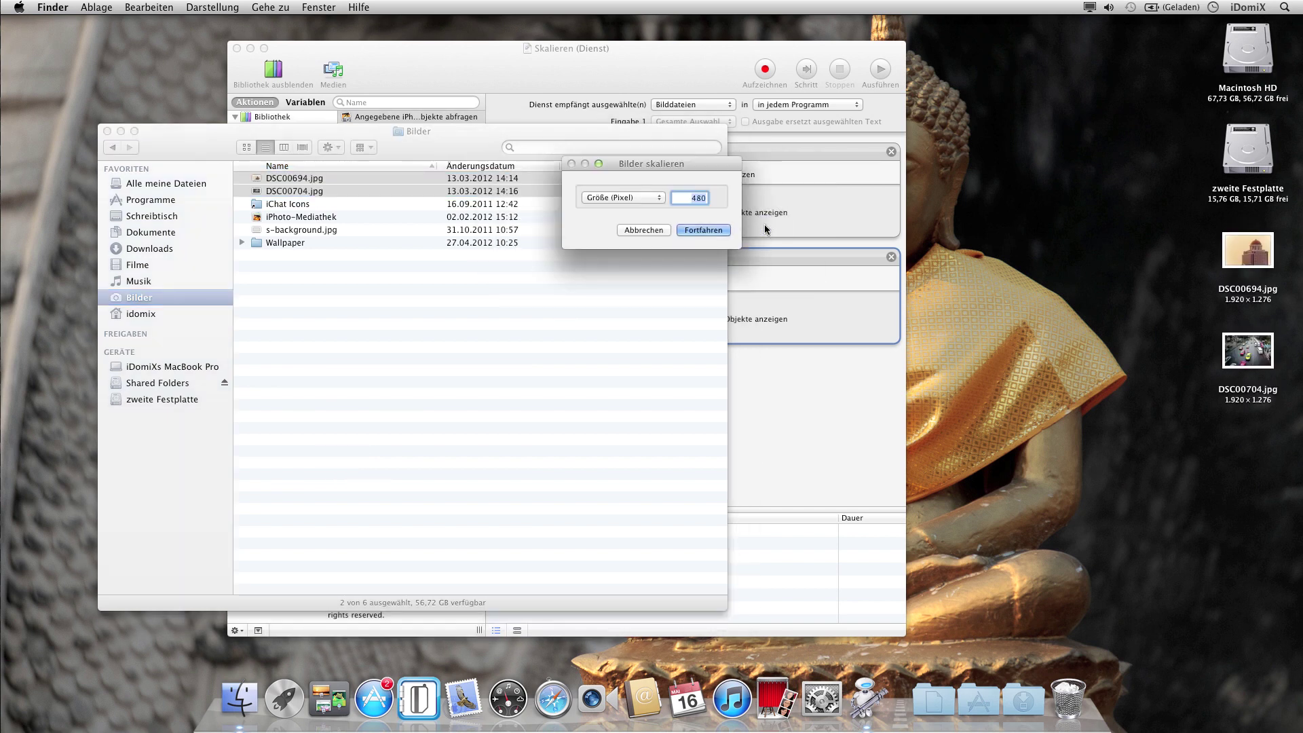
type("1200")
key("Return")
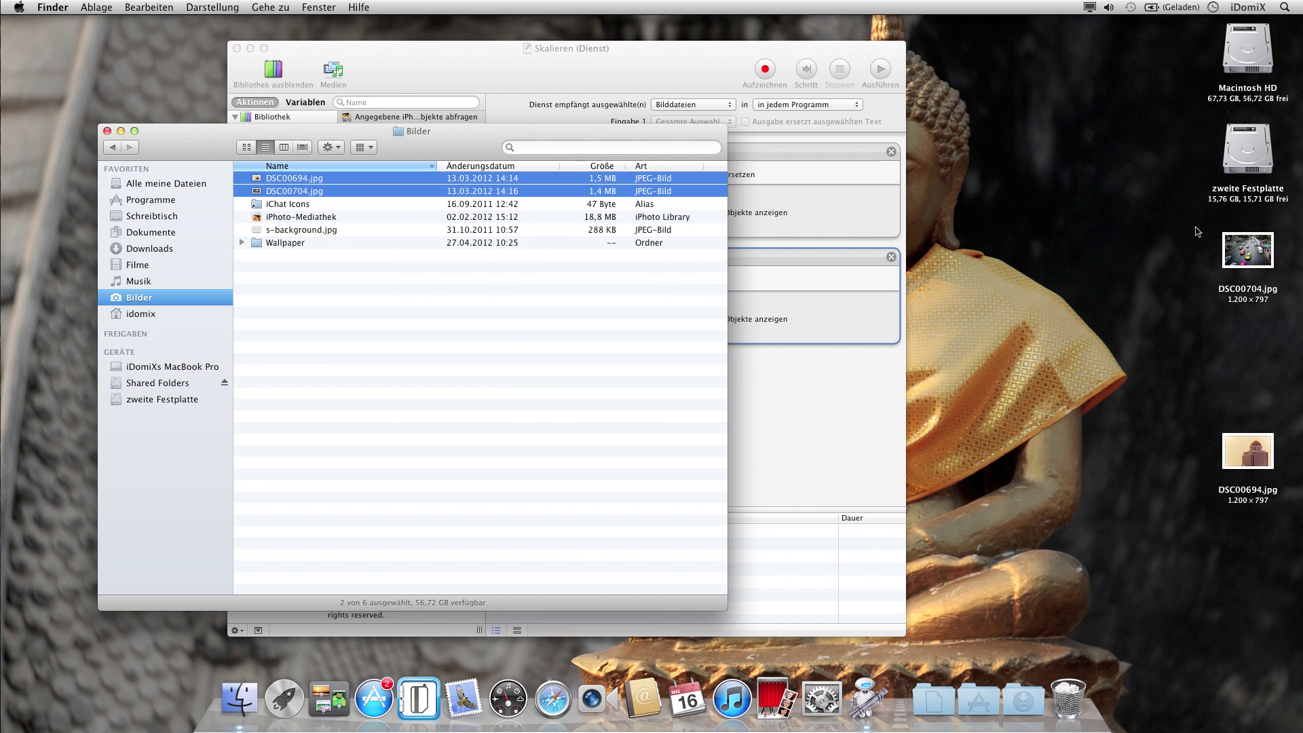
- Move both scaled copies on the desktop to the trash and return to the Bilder folder window
left_click_drag(1171, 231, 1298, 522)
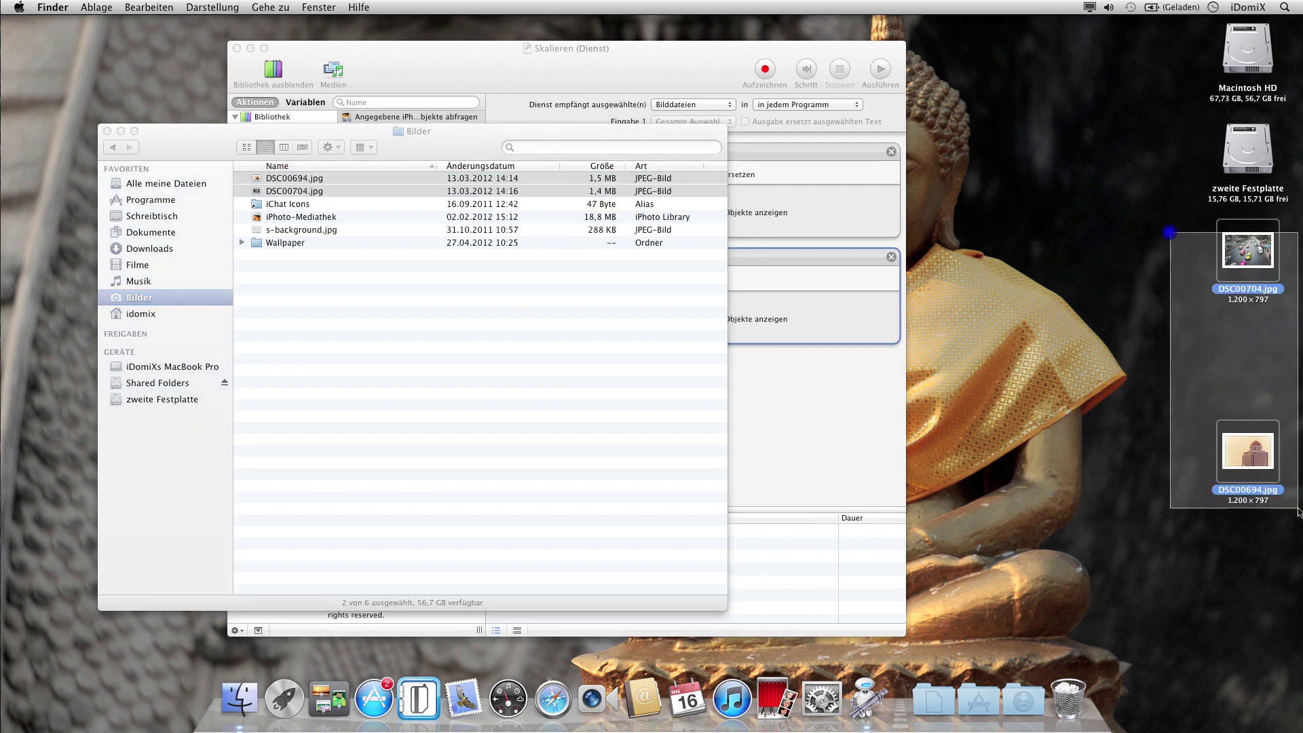
key("super+BackSpace")
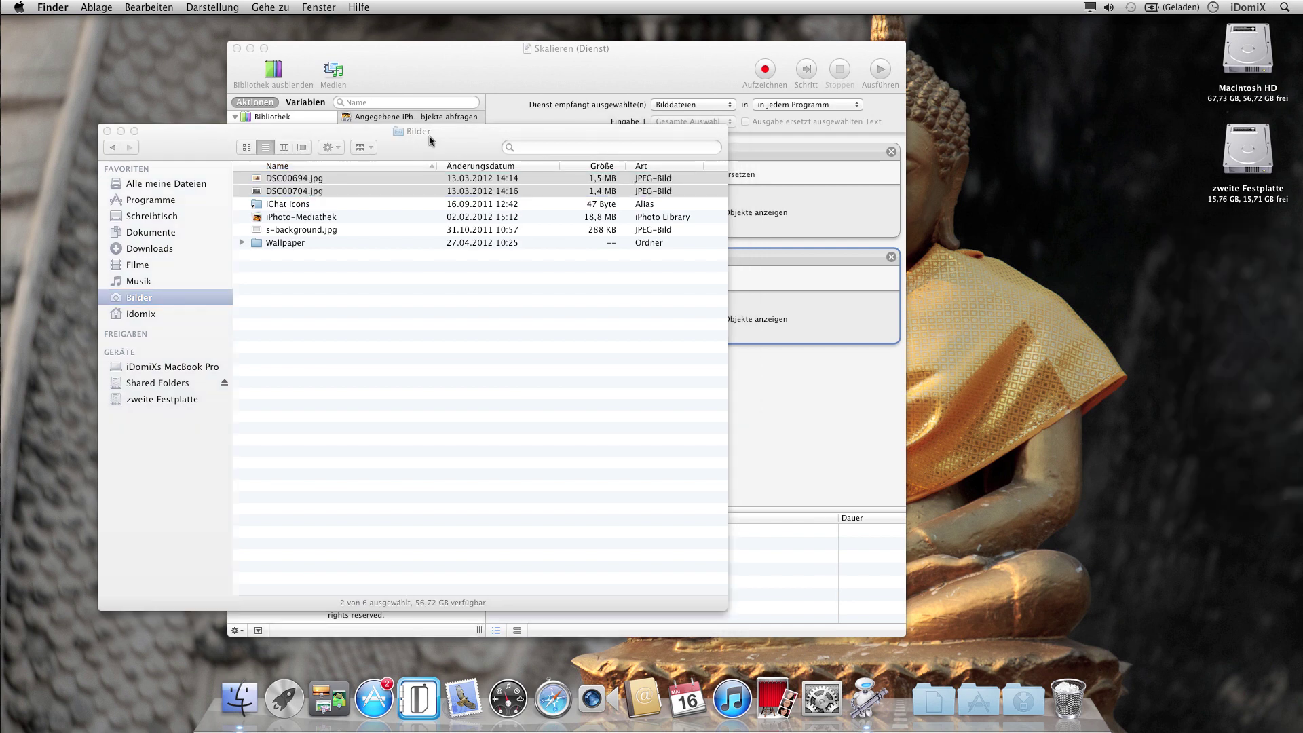
left_click(397, 157)
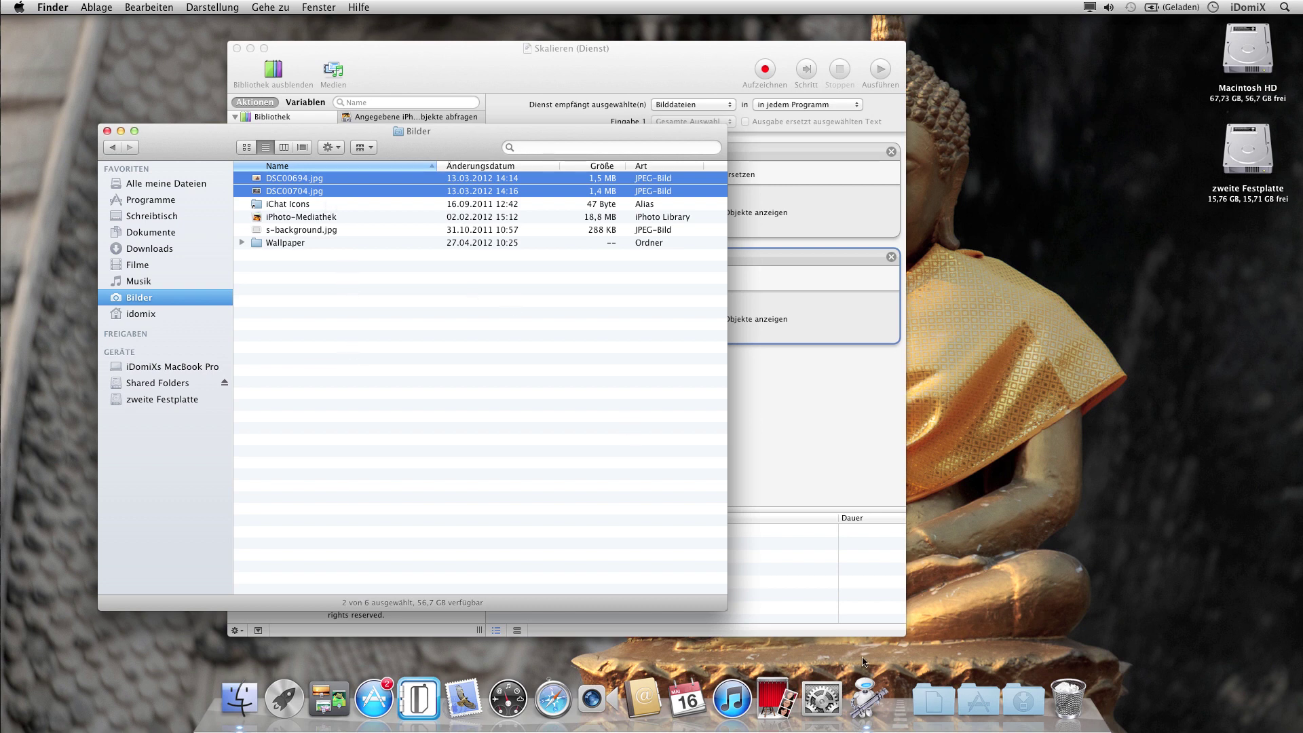
- Switch to Systemeinstellungen and show the keyboard shortcuts (Tastaturkurzbefehle) for Dienste in the Tastatur settings
left_click(821, 697)
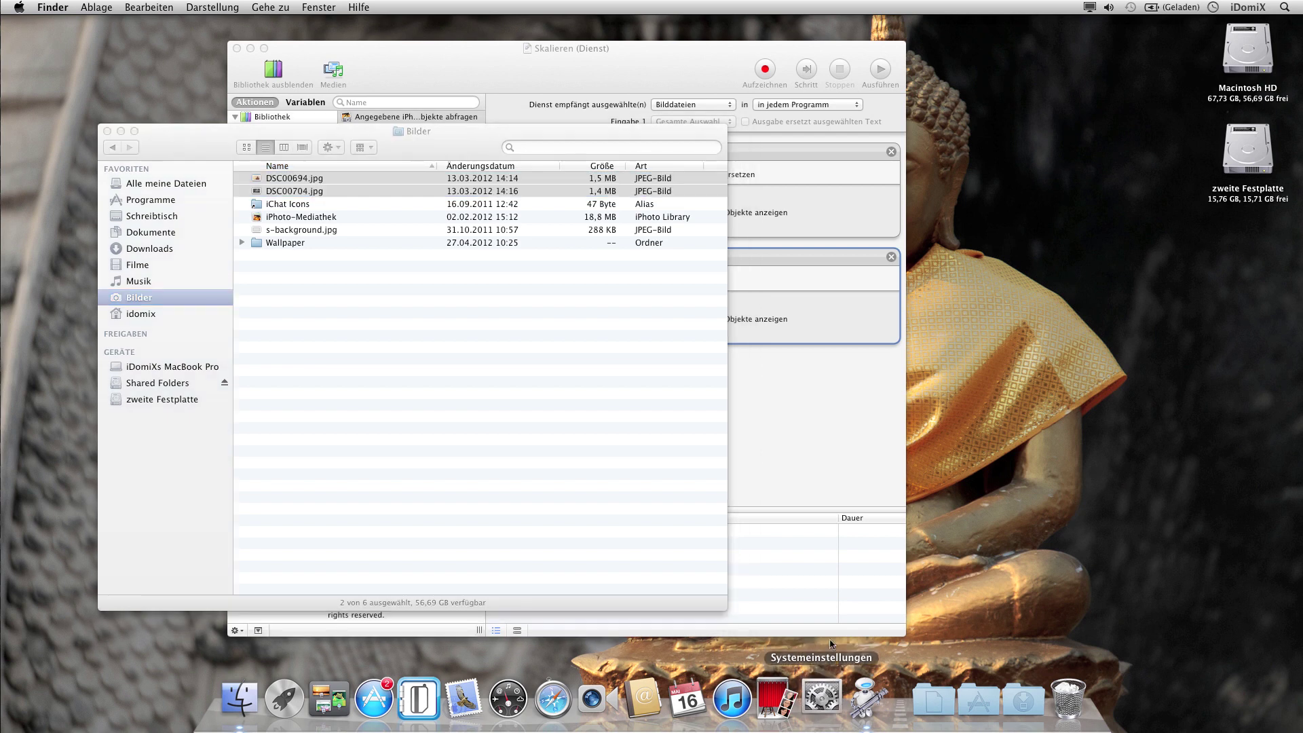
left_click(849, 272)
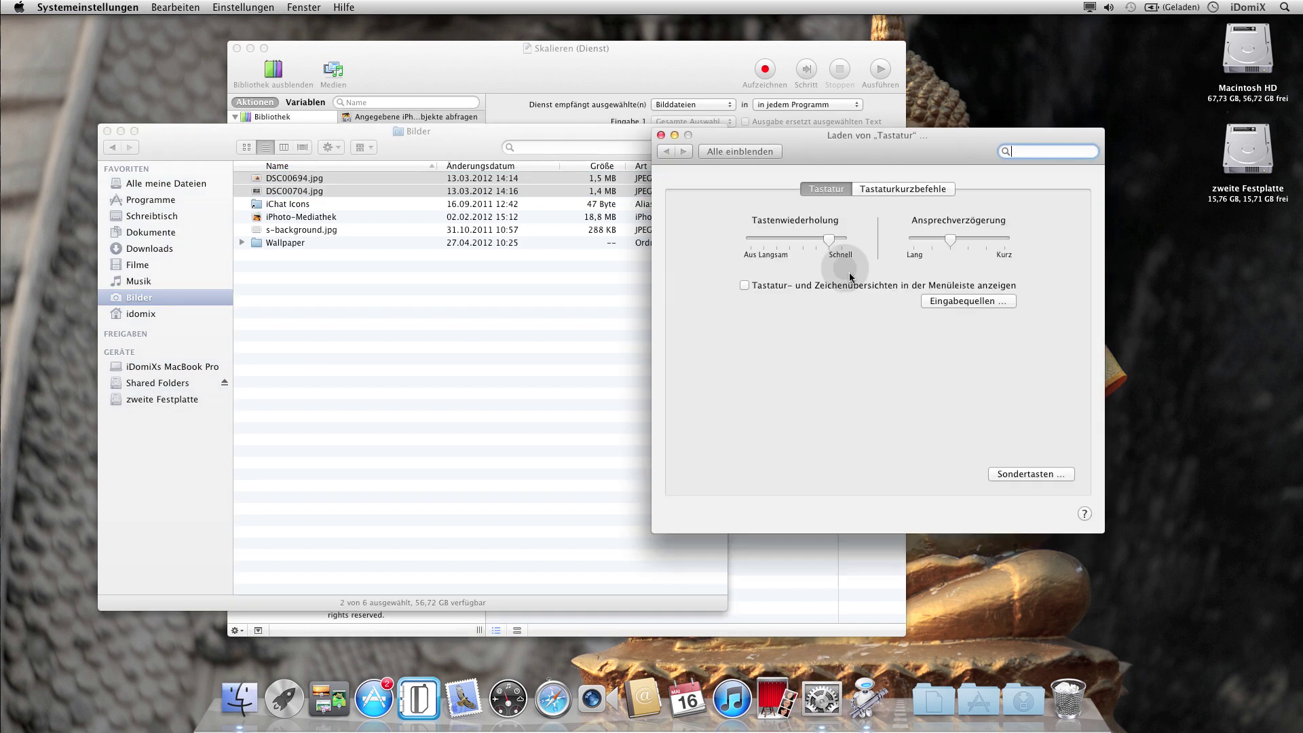
left_click(921, 190)
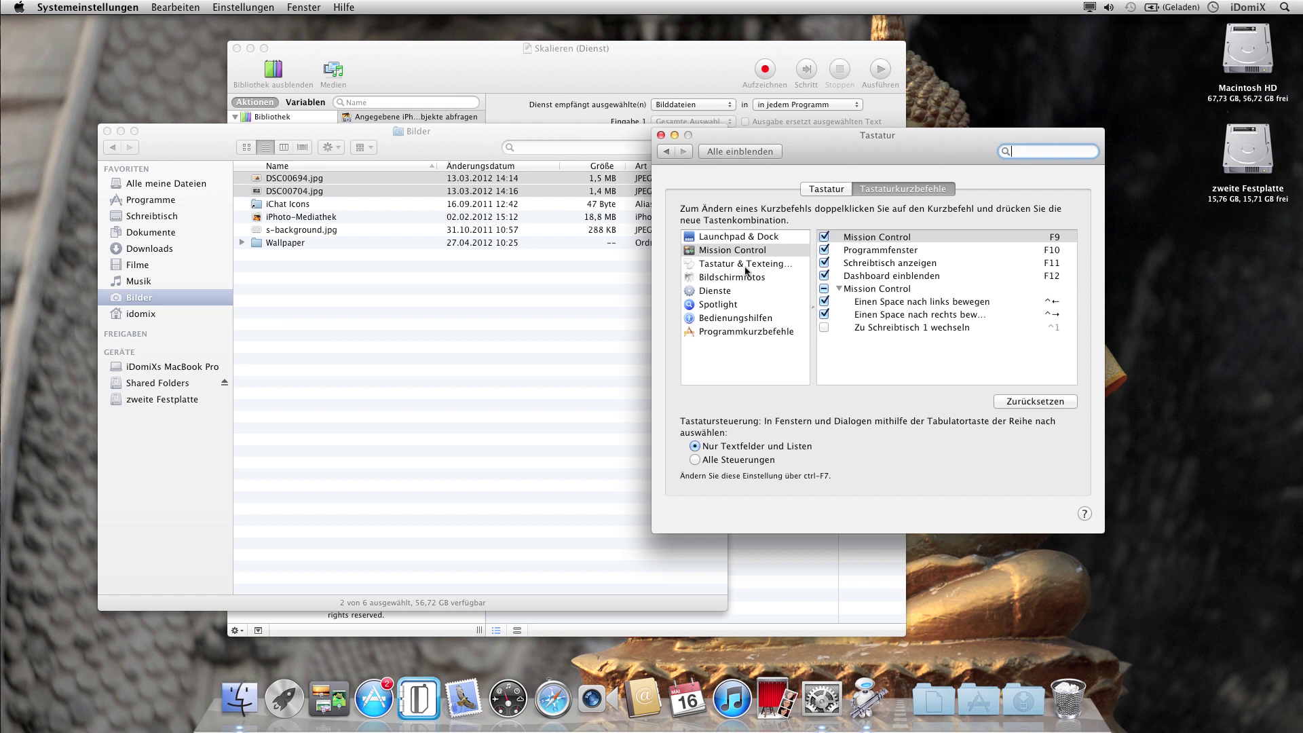
left_click(725, 292)
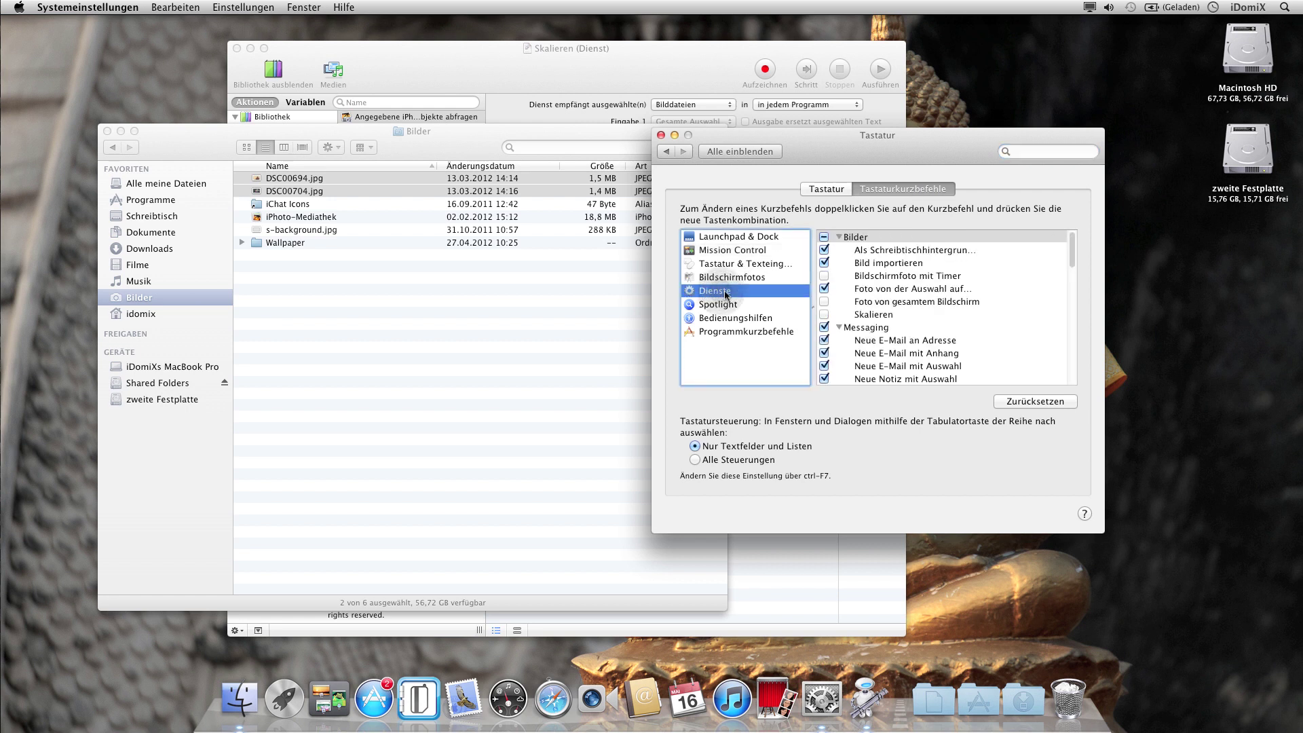
- Assign the shortcut ⌘S to the Skalieren service under Bilder and enable the service
left_click(875, 316)
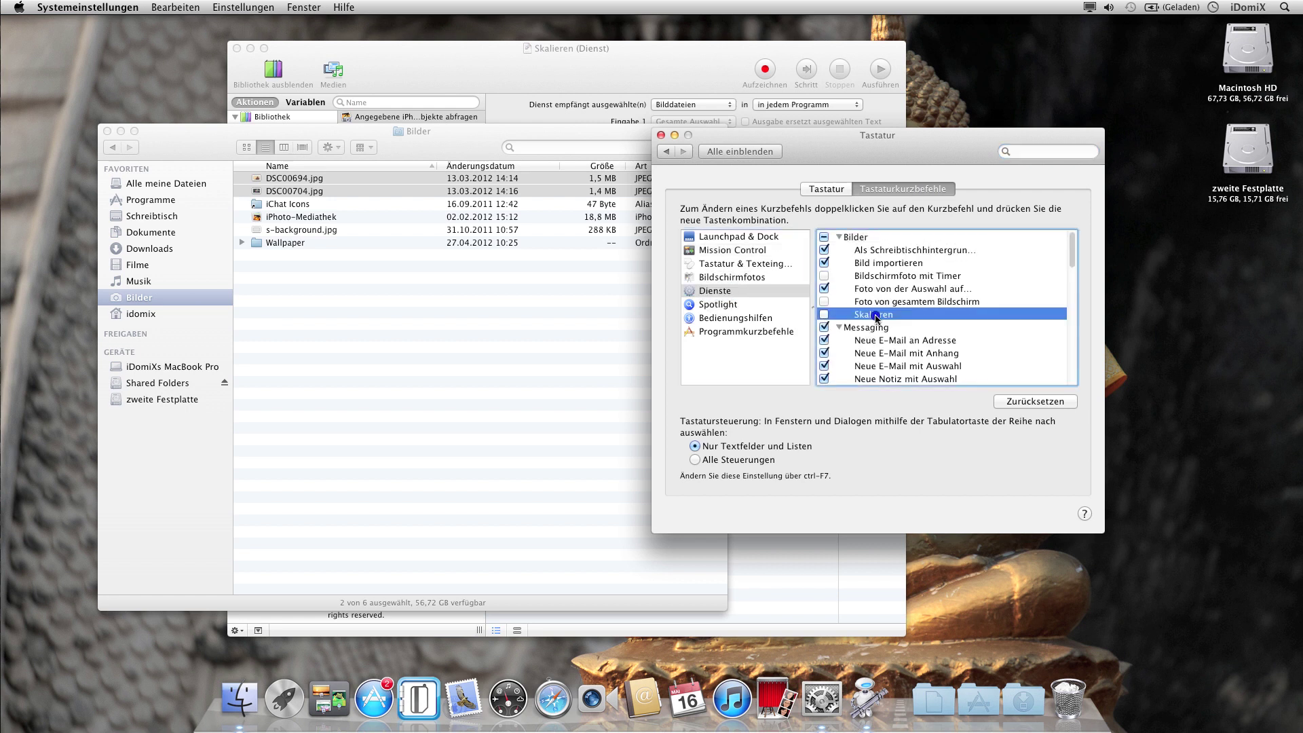
left_click(1047, 315)
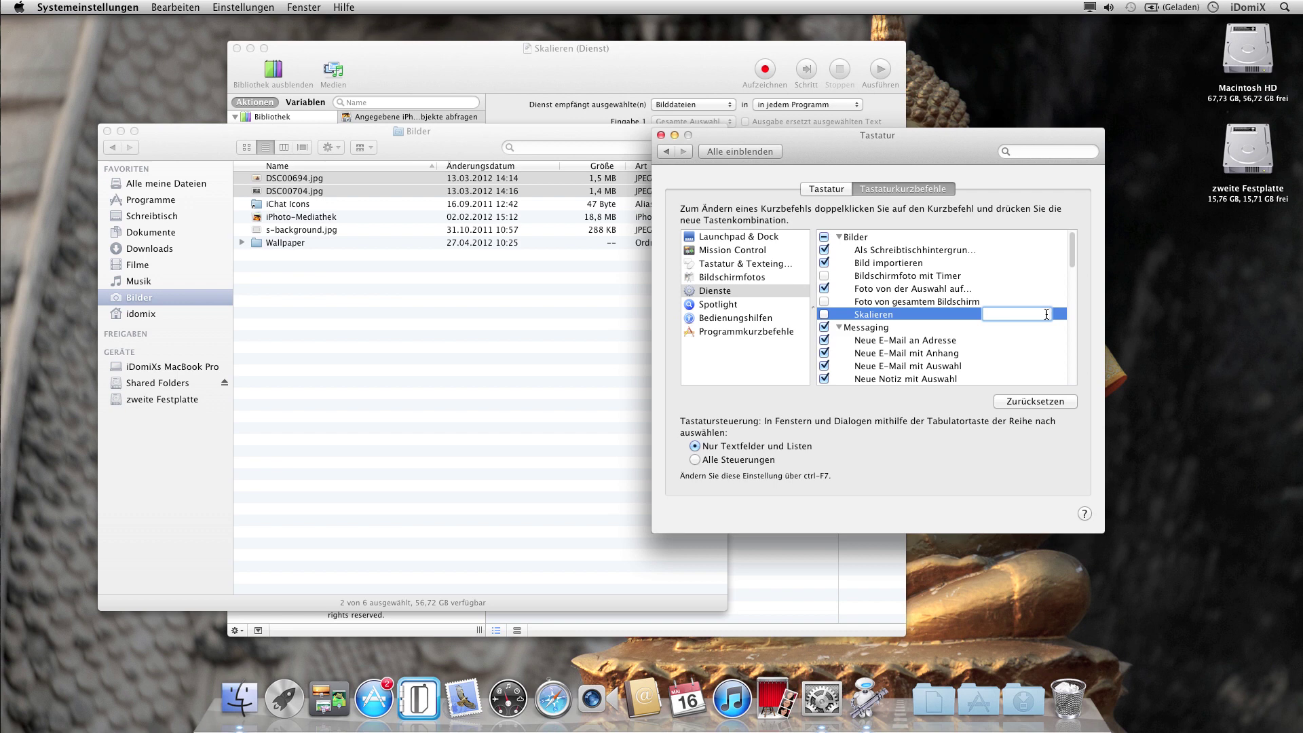
key("super+s")
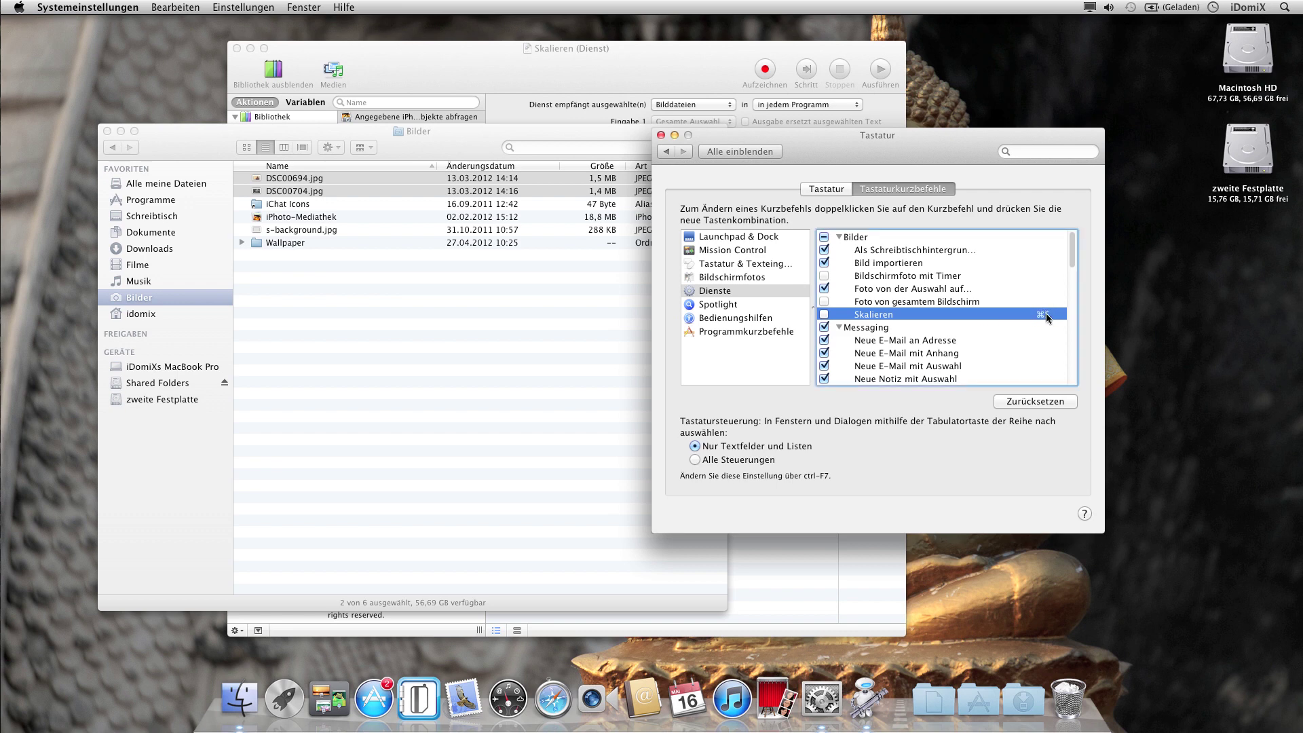
left_click(825, 316)
- Return to the Bilder folder in Finder and start the Skalieren service on DSC00694.jpg and DSC00704.jpg with its assigned shortcut
left_click(475, 333)
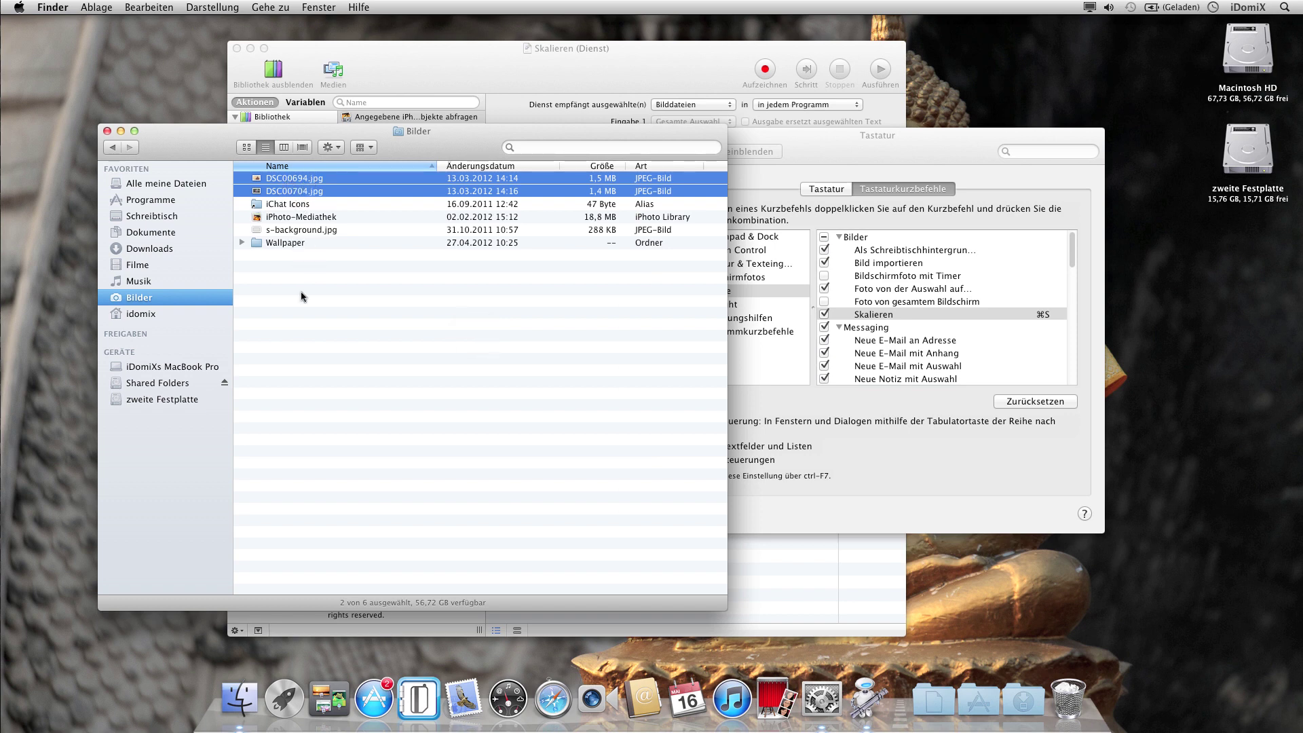
key("super+s")
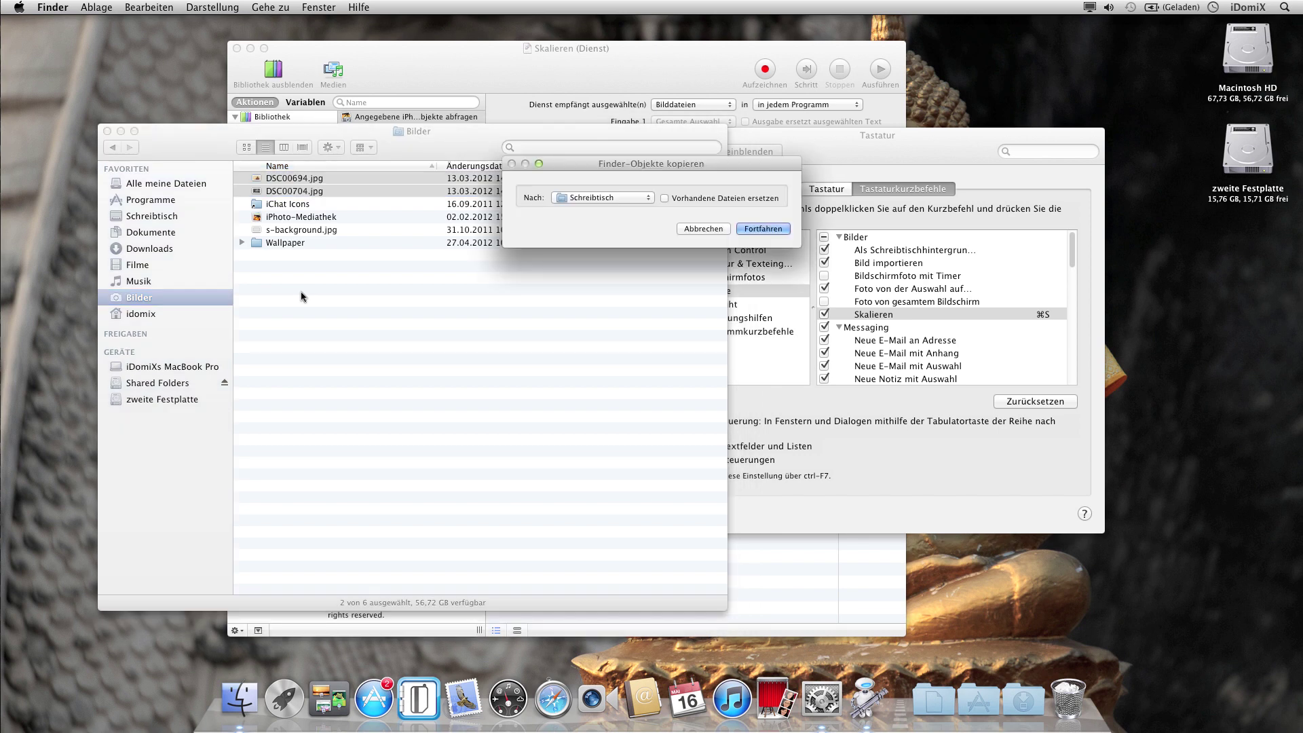